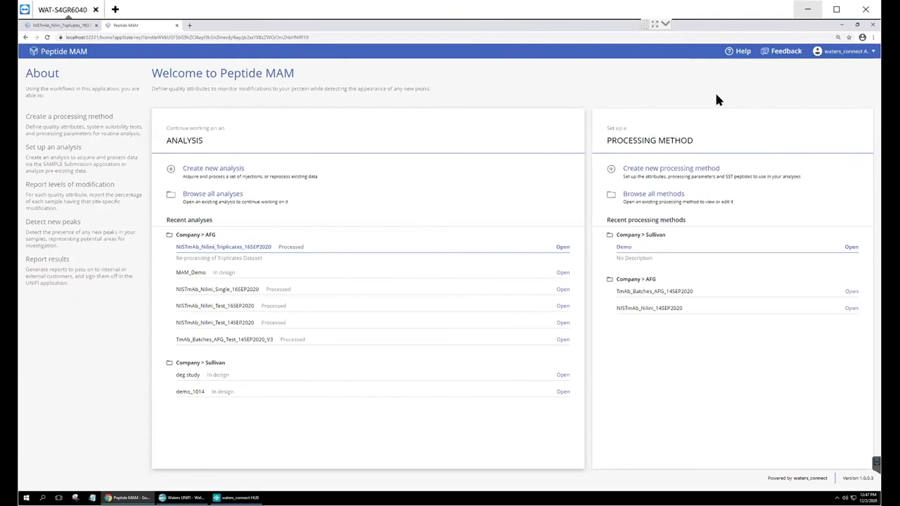
Open the recent Demo processing method from the Company > Sullivan folder
left_click(853, 248)
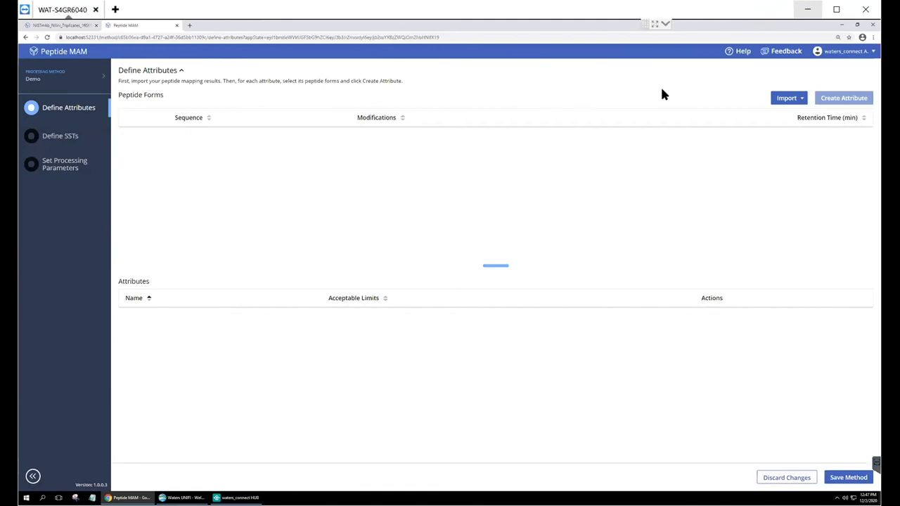
left_click(791, 102)
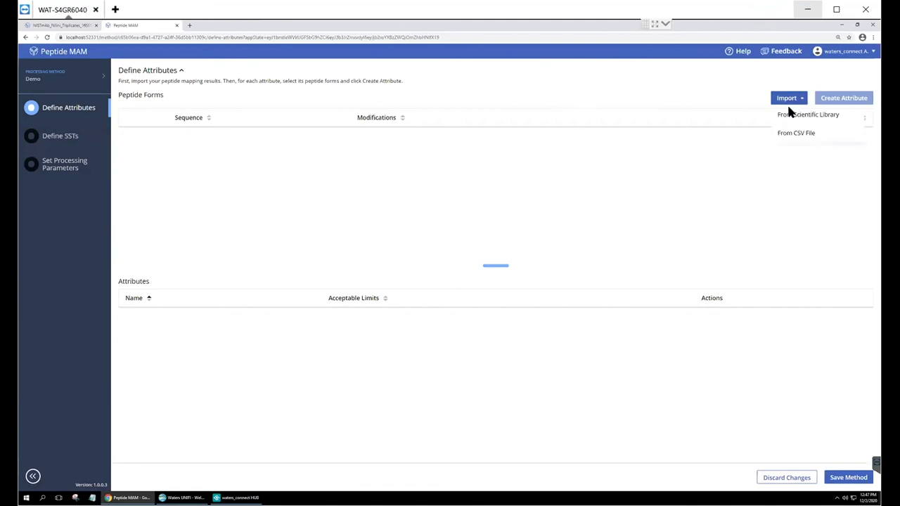
left_click(789, 115)
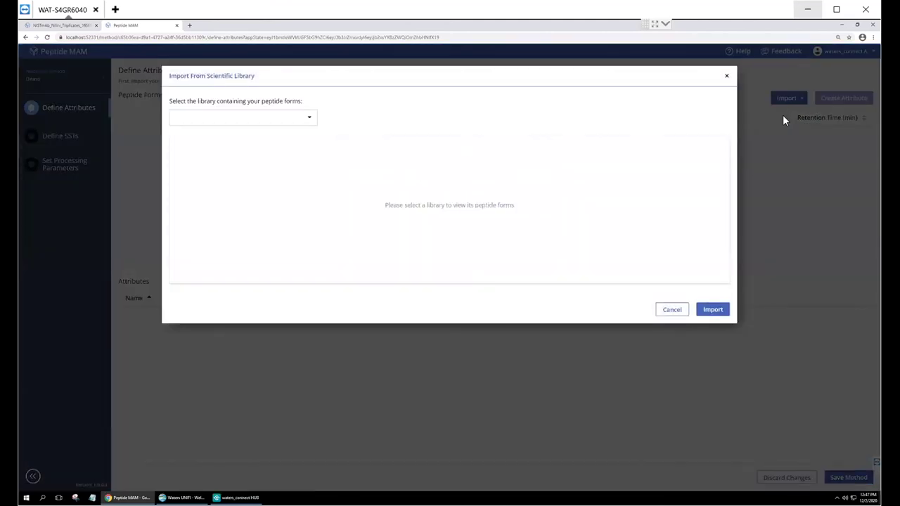
left_click(280, 116)
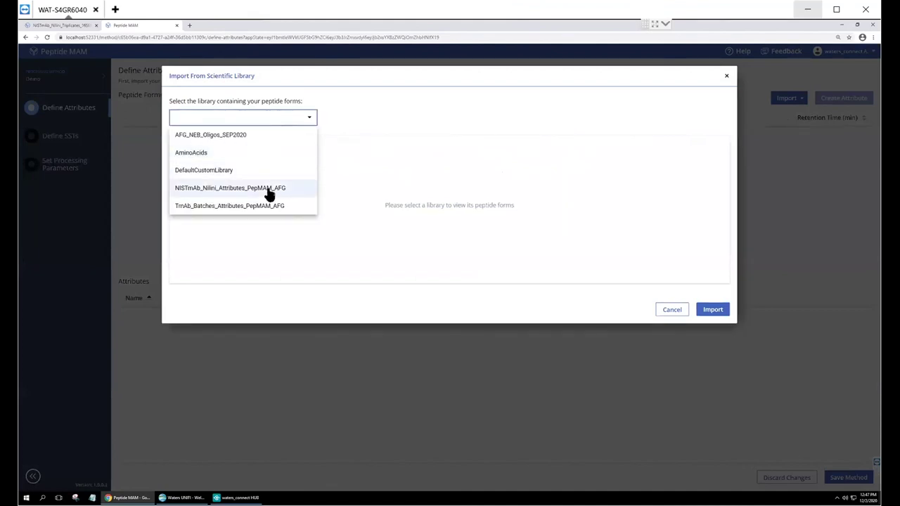
left_click(268, 189)
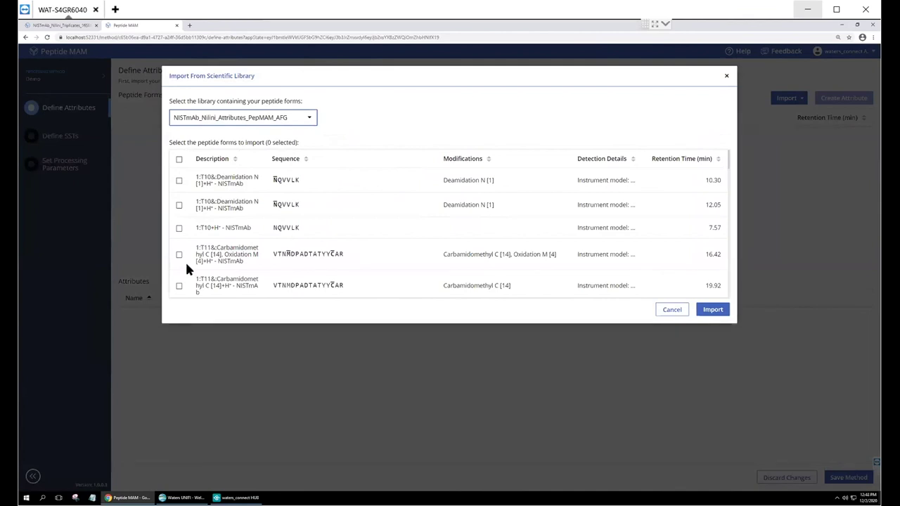
left_click(673, 310)
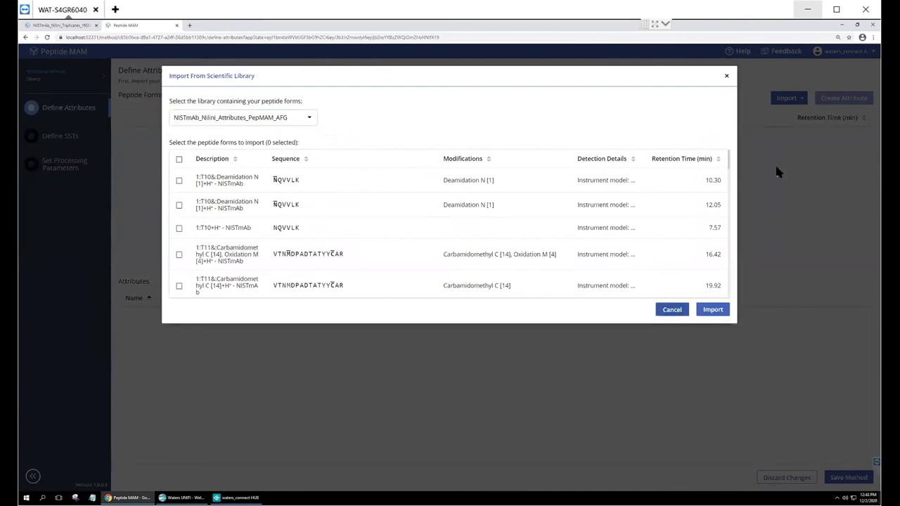
Try to import the peptide forms for the attributes from the system suitability CSV file
left_click(802, 105)
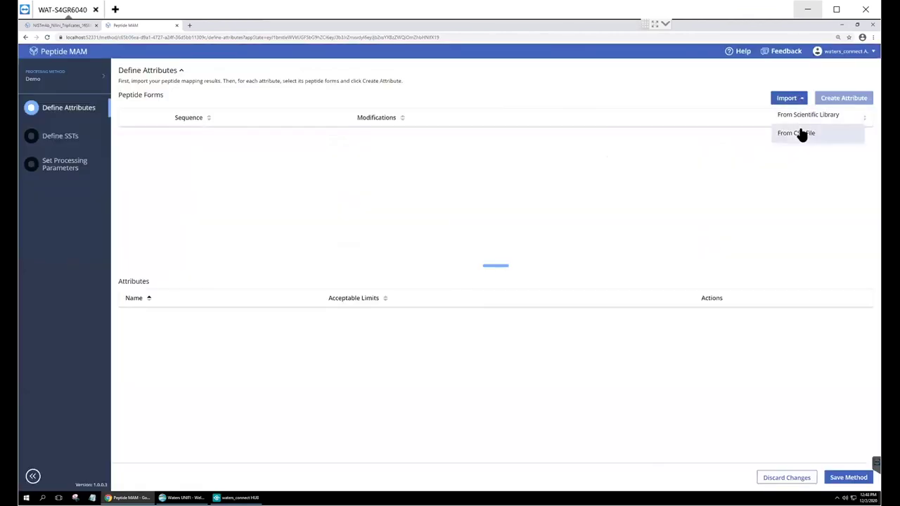
left_click(801, 134)
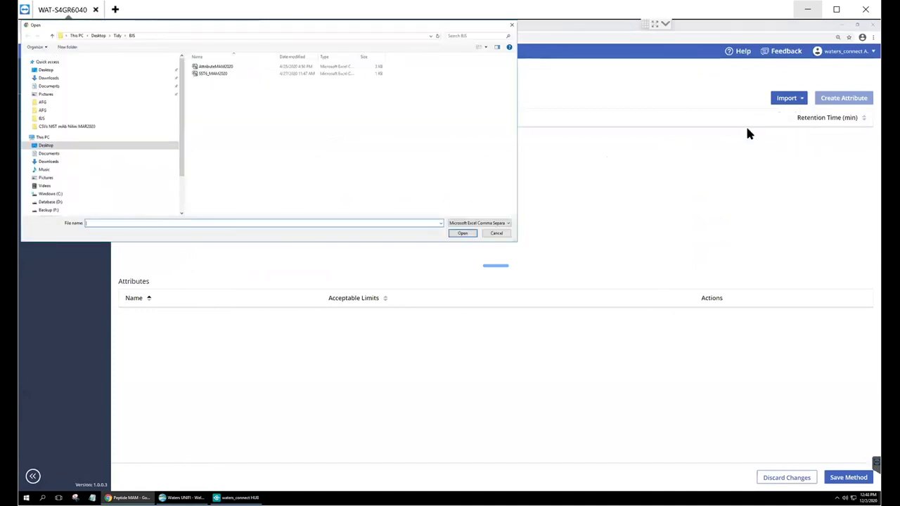
double_click(224, 73)
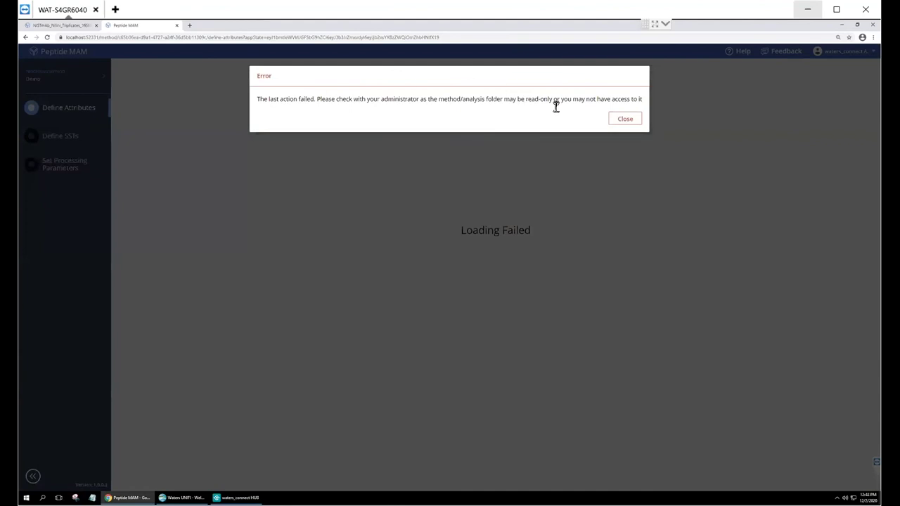
left_click(619, 119)
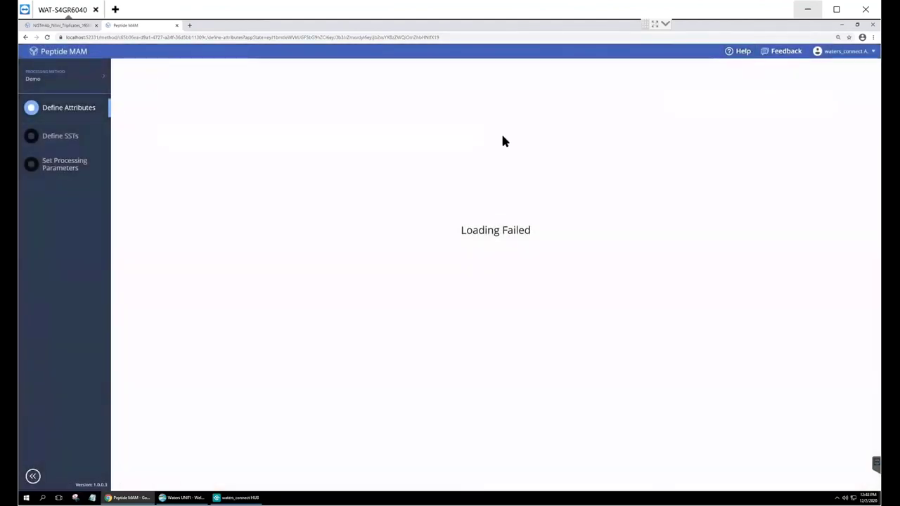
Reload the attribute definitions of the Demo method and import the peptide forms from the AttributeMAM2020 CSV file
left_click(71, 135)
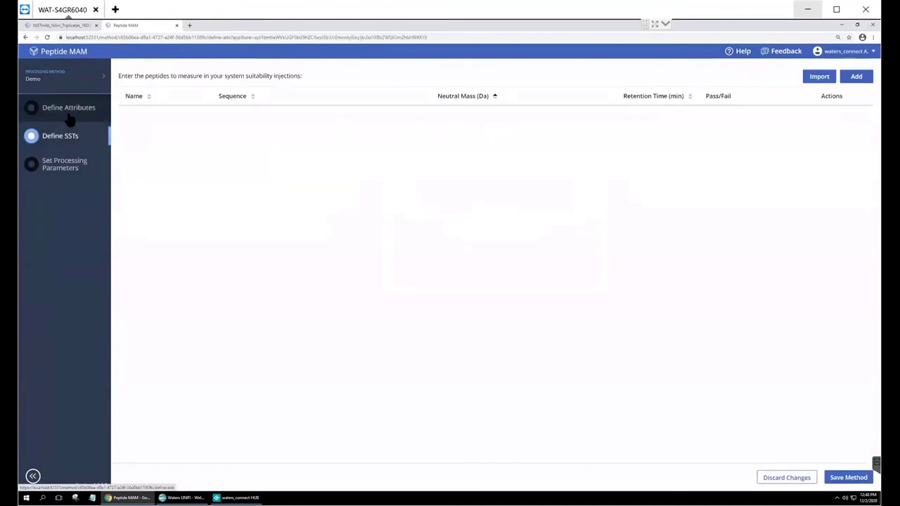
left_click(69, 108)
left_click(790, 97)
left_click(802, 136)
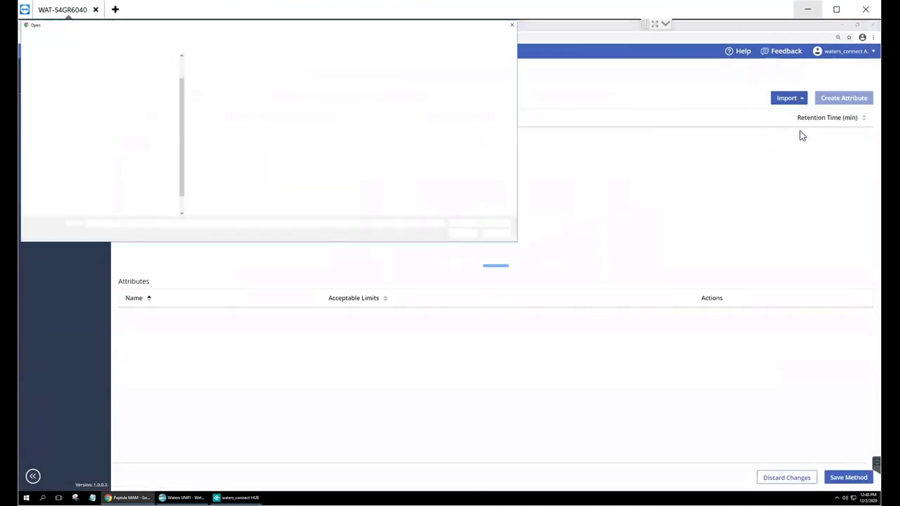
double_click(214, 66)
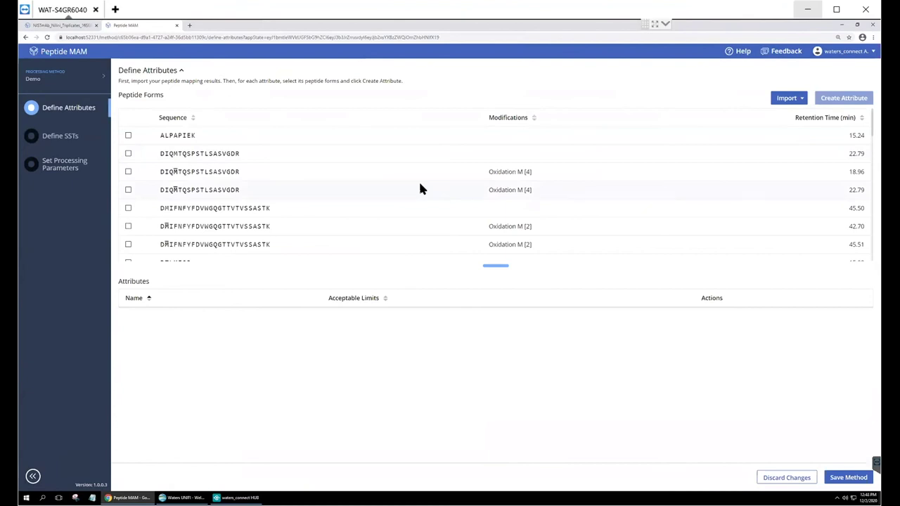
Start a monitored attribute named "DIQMTQSPSTLSASVGDR oxM" from the unmodified DIQMTQSPSTLSASVGDR form and its 18.96-minute Oxidation M [4] form
left_click(128, 154)
left_click(128, 173)
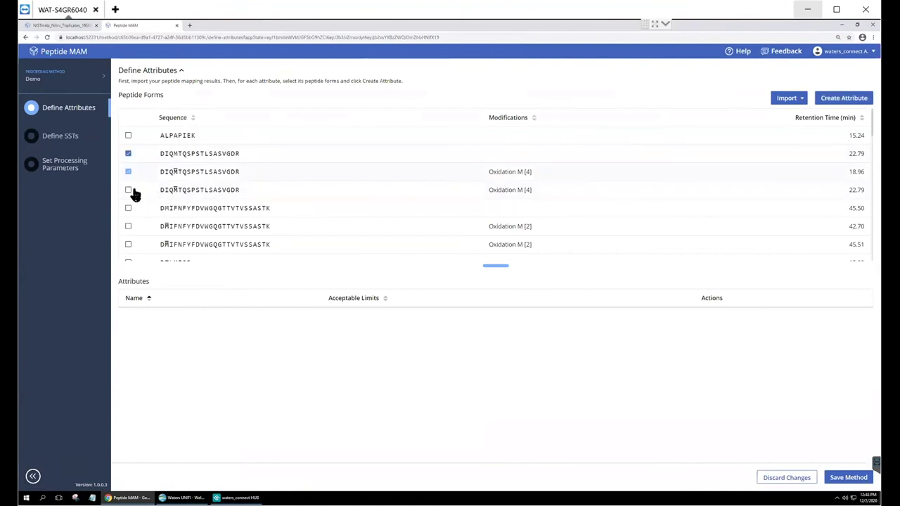
left_click(837, 99)
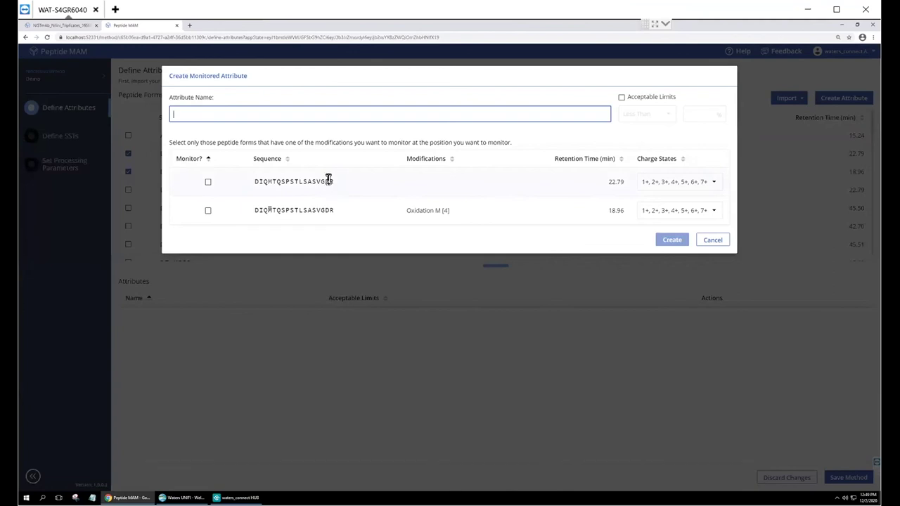
left_click(336, 182)
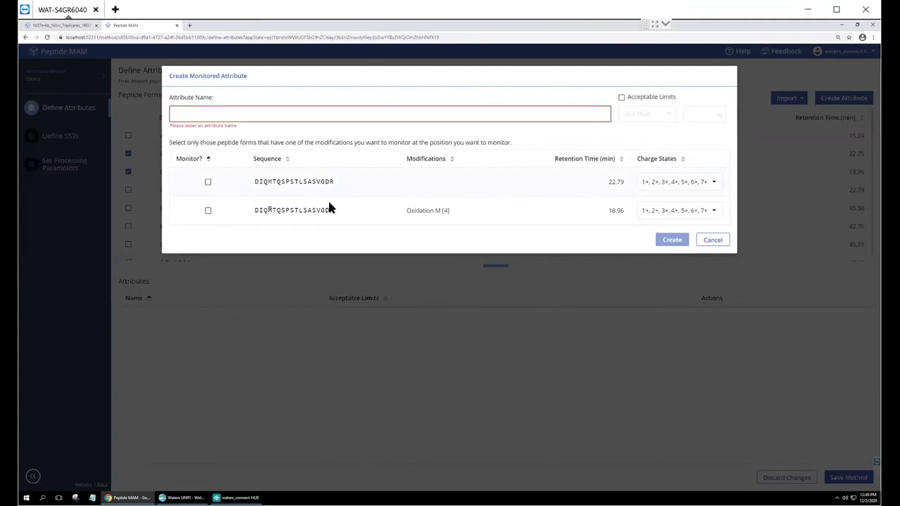
left_click_drag(332, 210, 255, 219)
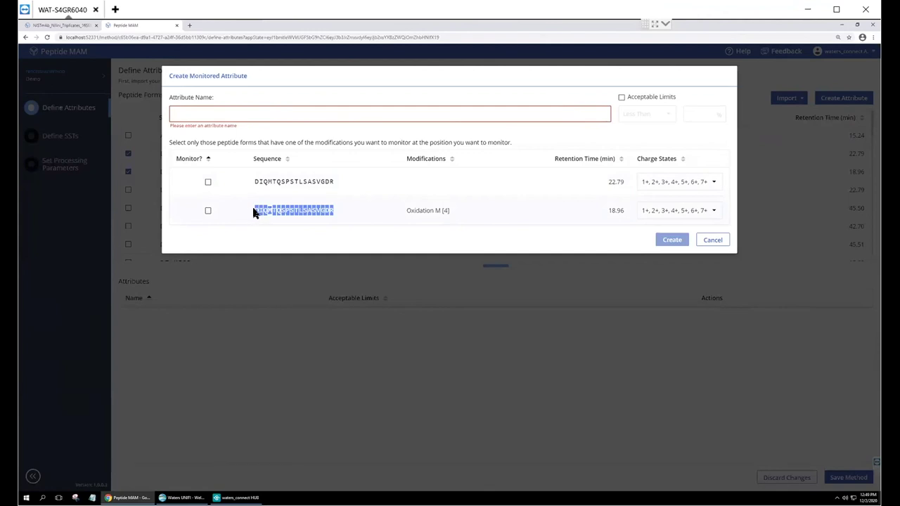
left_click(230, 115)
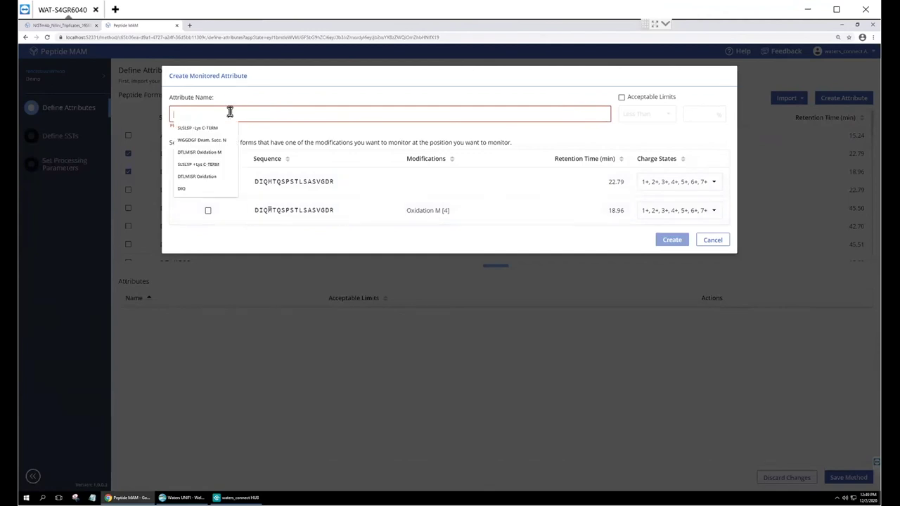
type("DIQMTQSPSTLSASVGDR")
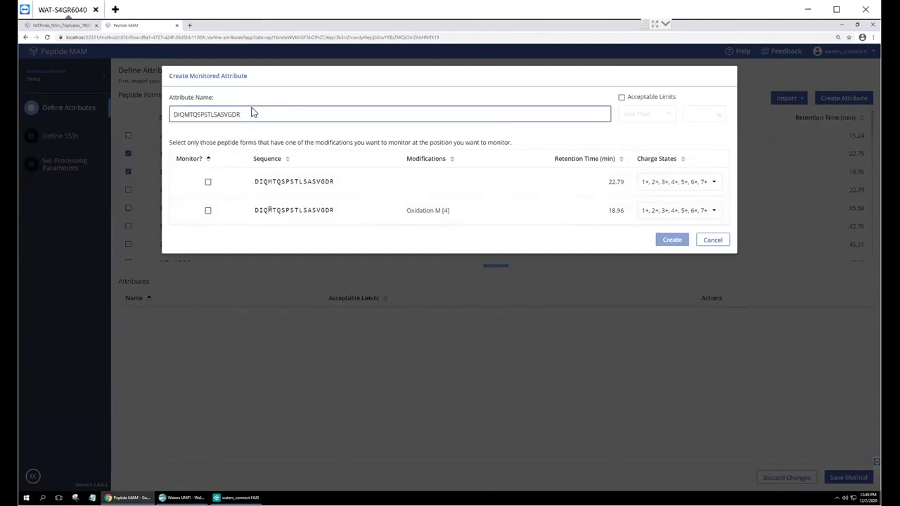
type("oxM")
Monitor the Oxidation M [4] form with an acceptable limit of less than 1% and create the attribute
left_click(208, 211)
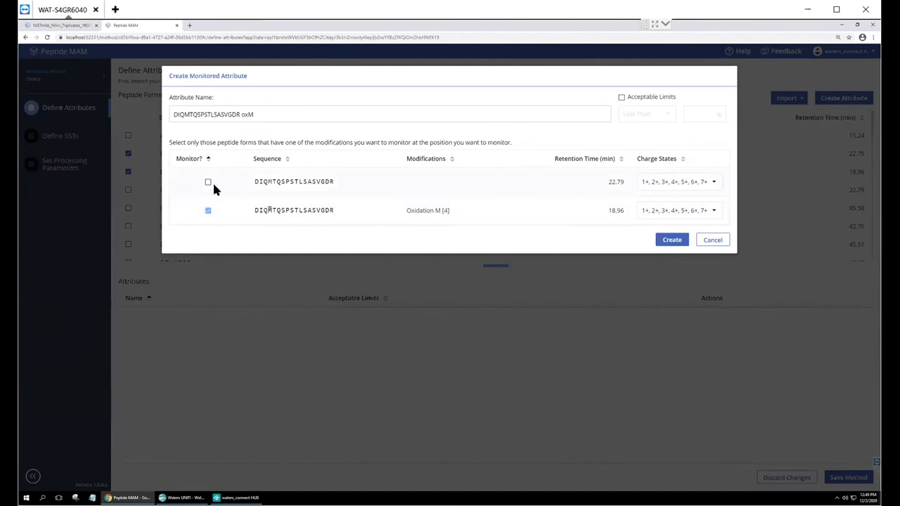
left_click(621, 98)
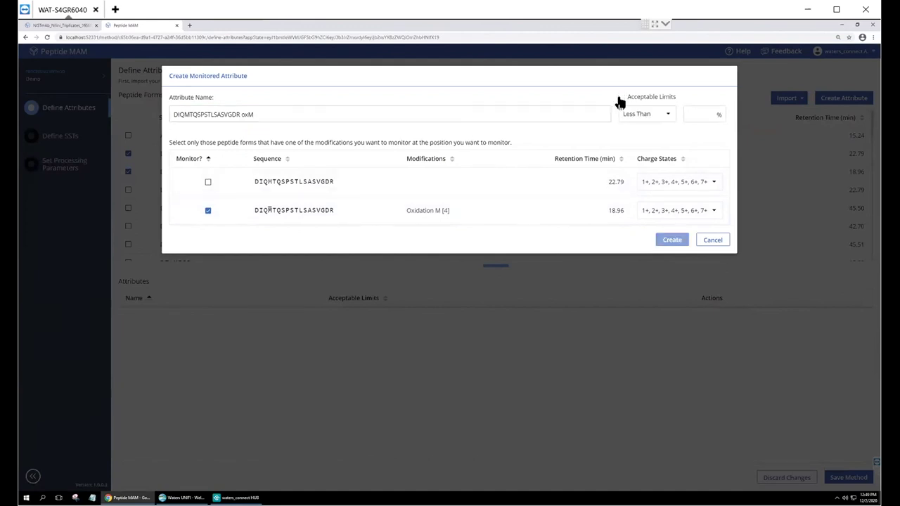
left_click(661, 120)
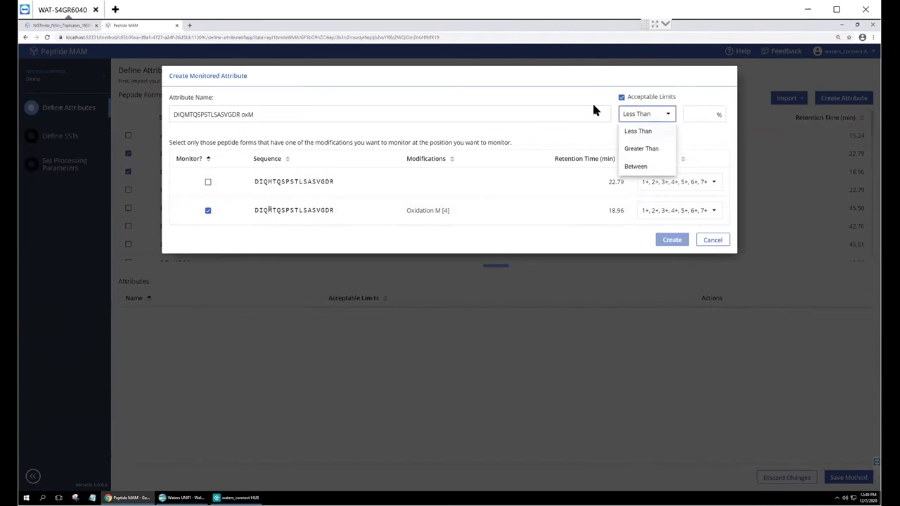
left_click(695, 114)
type("1")
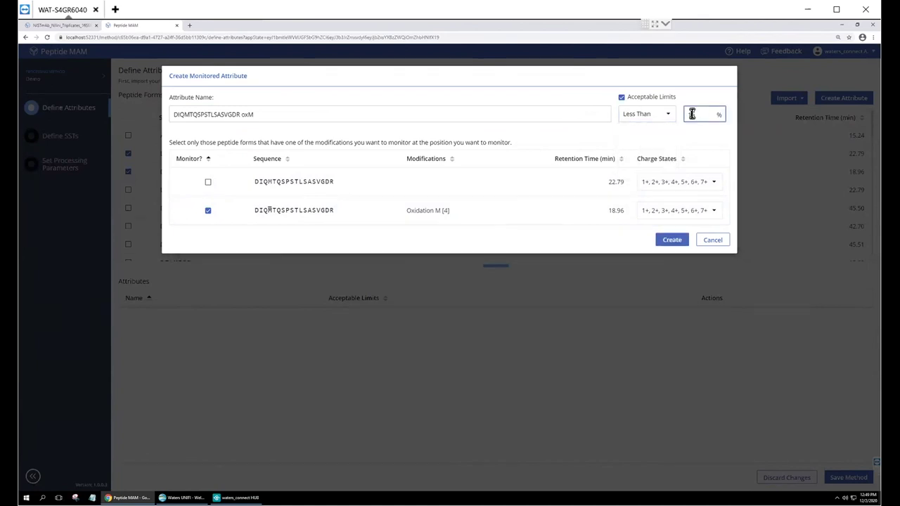
left_click(673, 241)
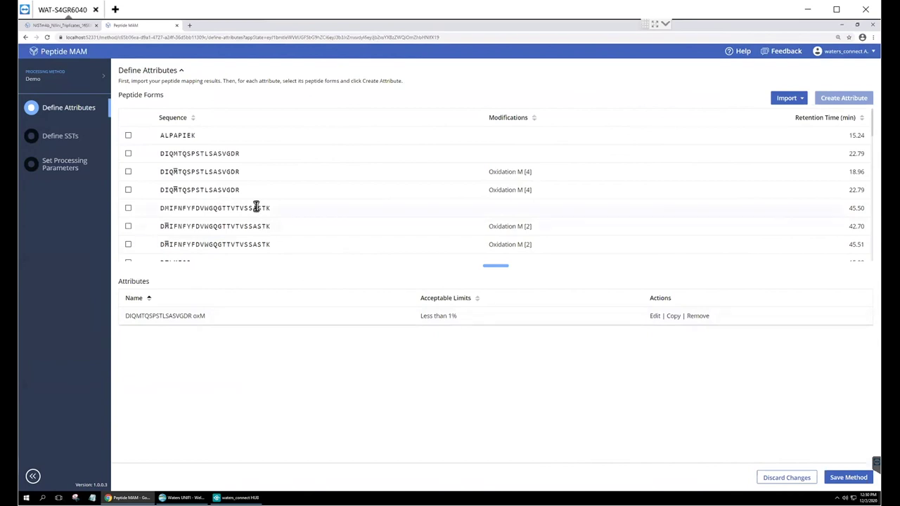
Import the system suitability peptides from the SST CSV file and open the method's processing parameters
left_click(68, 144)
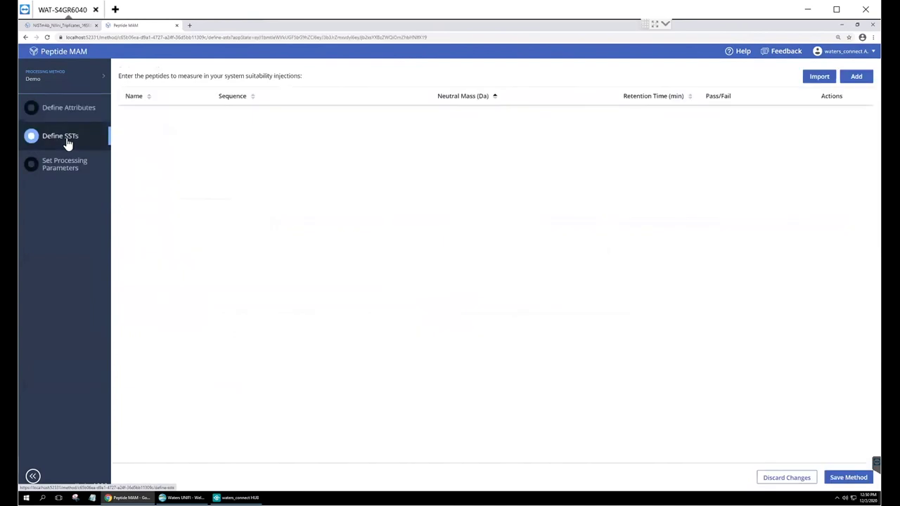
left_click(825, 80)
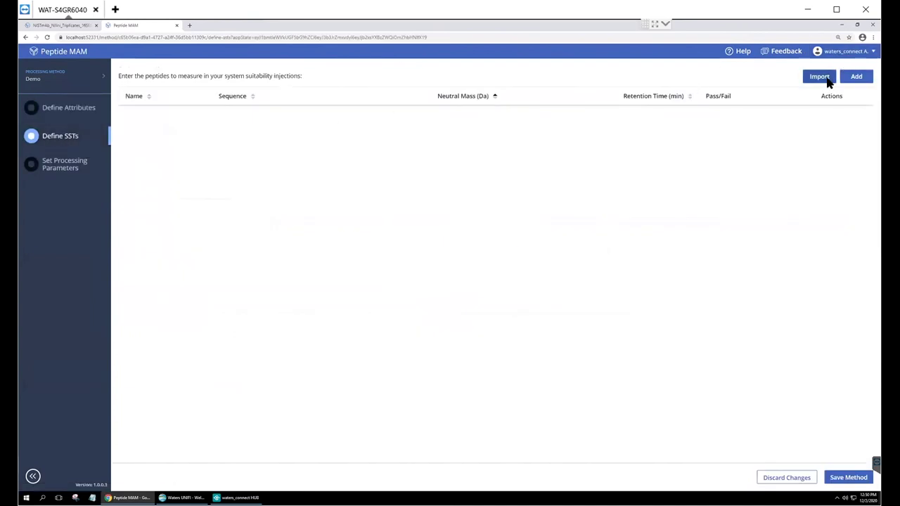
double_click(208, 74)
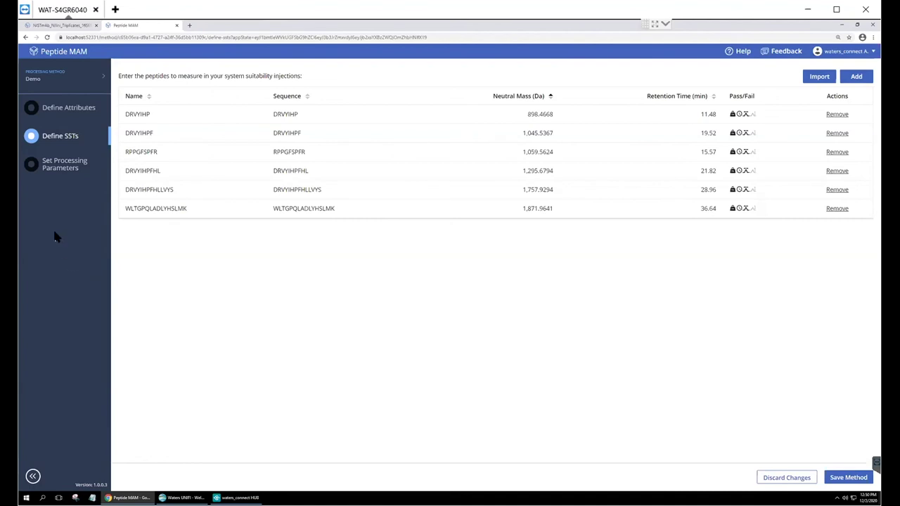
left_click(63, 175)
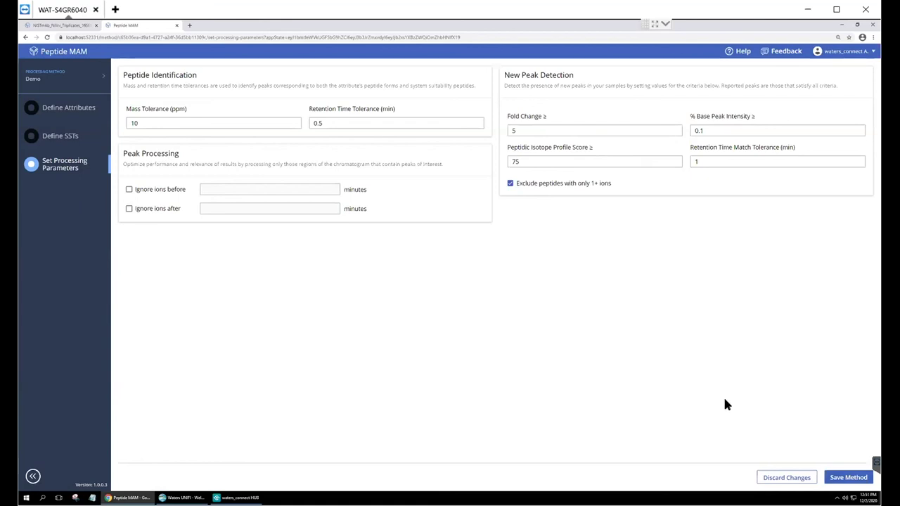
Switch to the NISTmAb_Nilini_Triplicates_16SEP2020 analysis and examine its system suitability results and trend plots
left_click(44, 26)
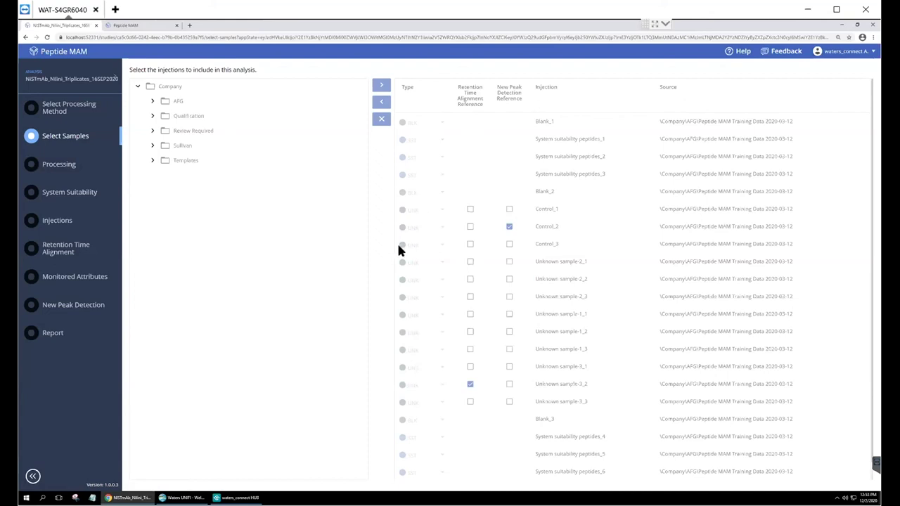
left_click(66, 202)
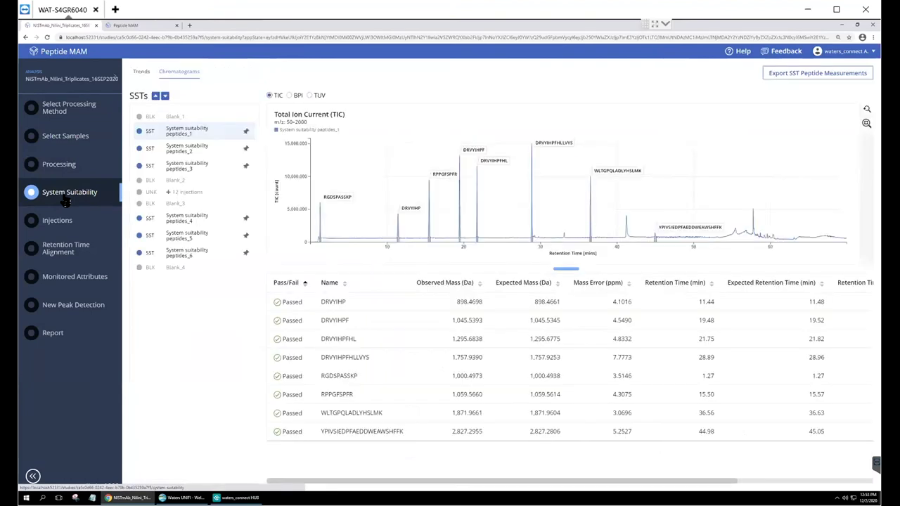
left_click(144, 73)
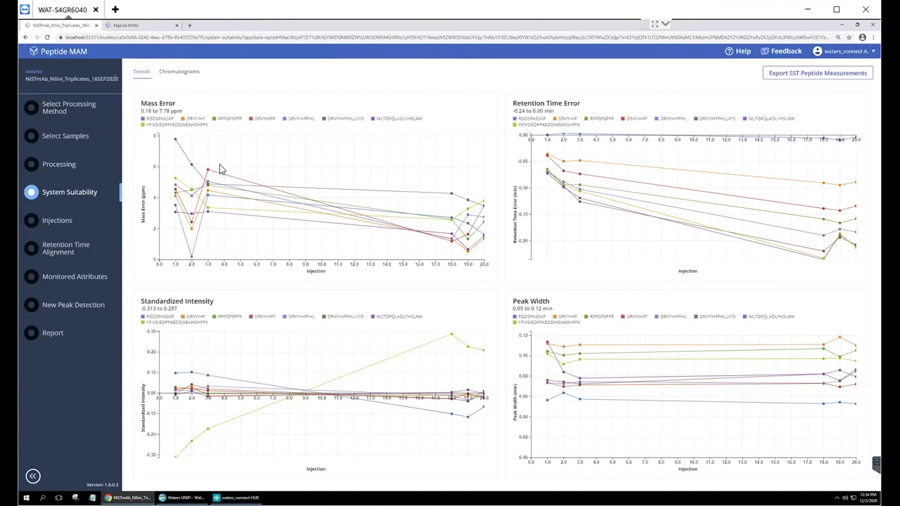
Overlay the TIC chromatograms of System suitability peptides_1, _2 and _3, focused on the RPPGFSPFR peak
left_click(174, 76)
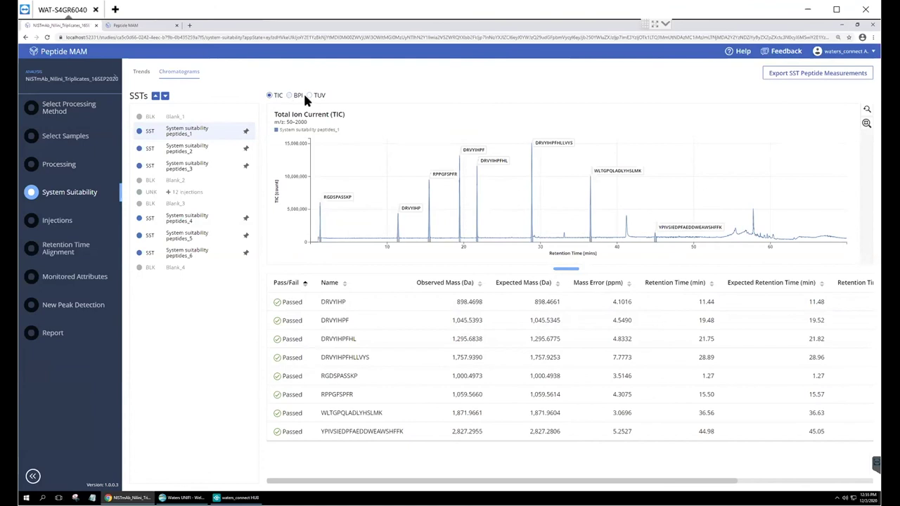
left_click(245, 133)
left_click_drag(411, 201, 448, 191)
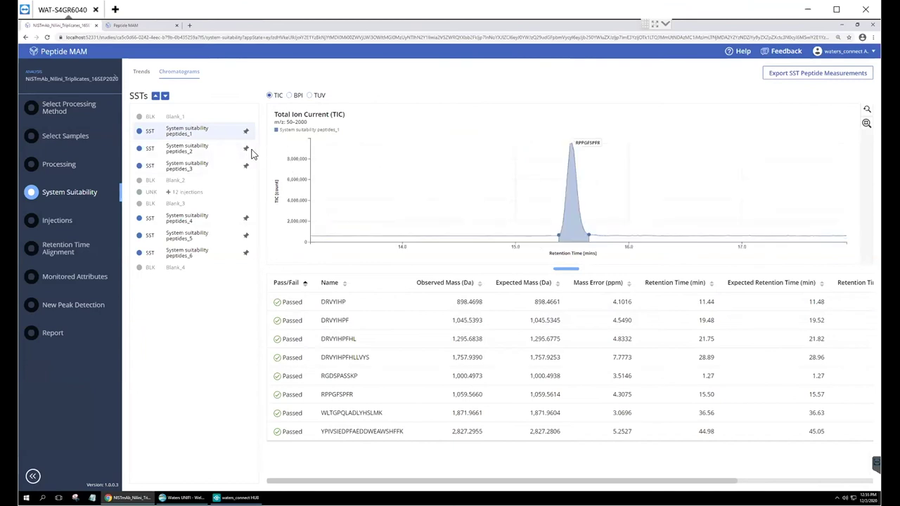
left_click(245, 148)
left_click(245, 167)
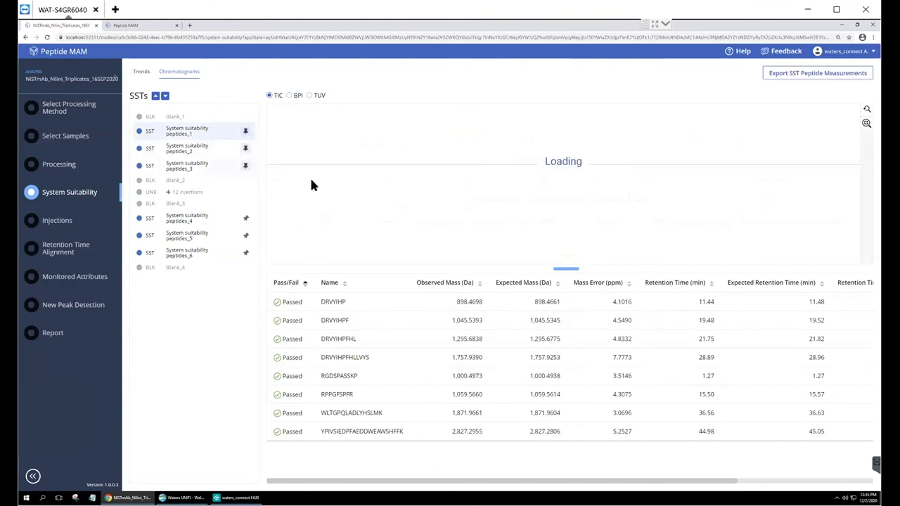
mouse_move(573, 165)
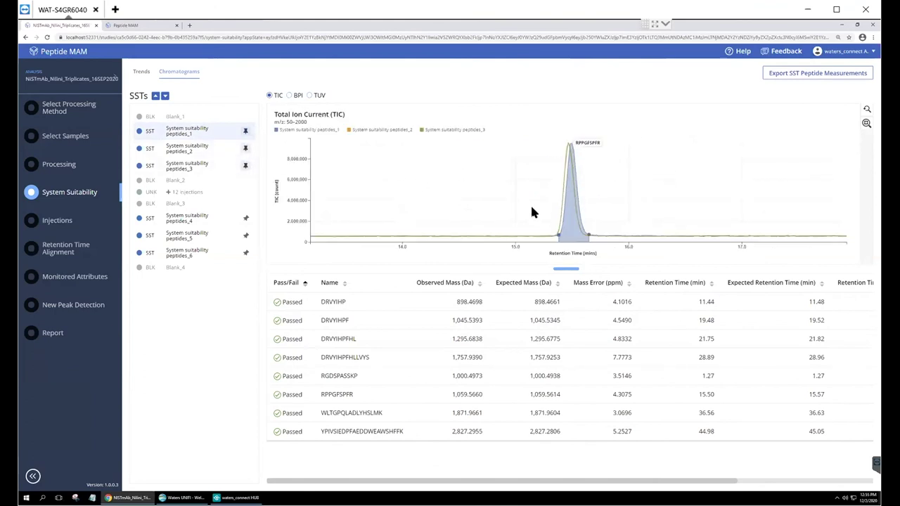
Restore the full TIC chromatogram range and examine the mass error, retention time error, intensity and peak width of the system suitability peptides
left_click(870, 111)
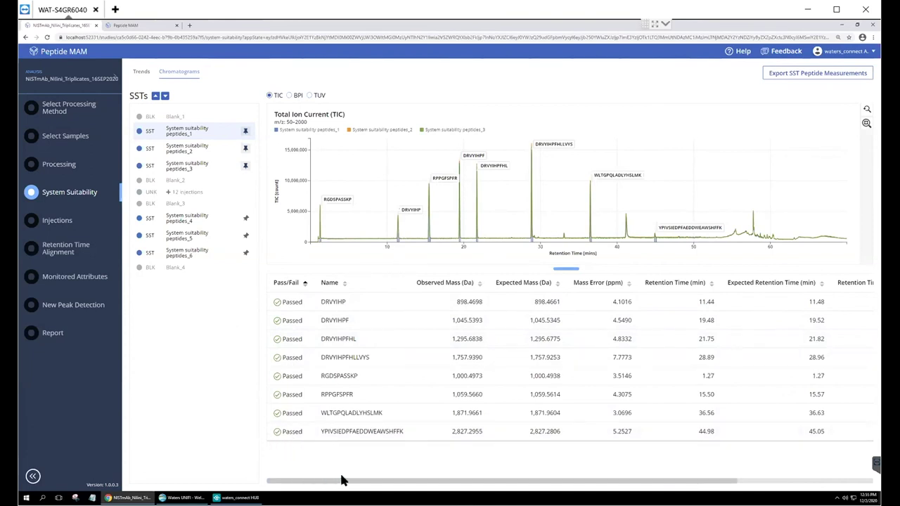
left_click_drag(361, 478, 521, 467)
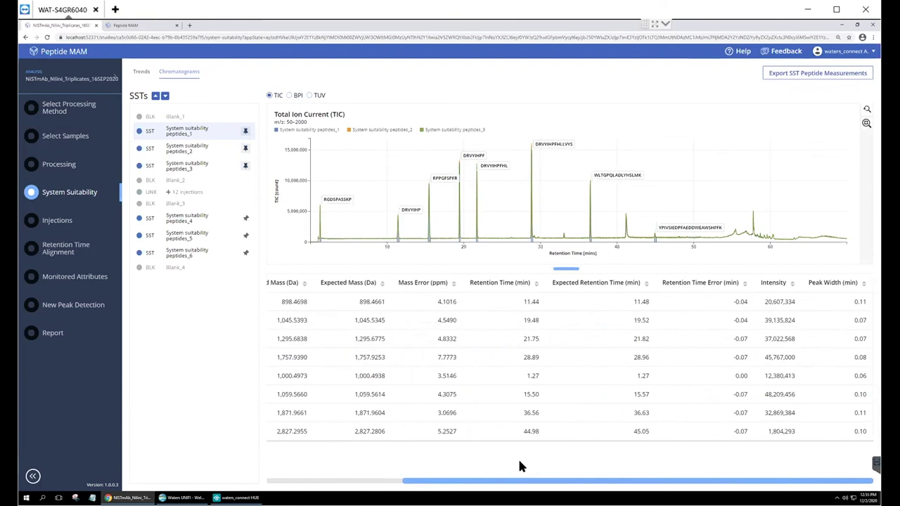
left_click_drag(517, 466, 519, 466)
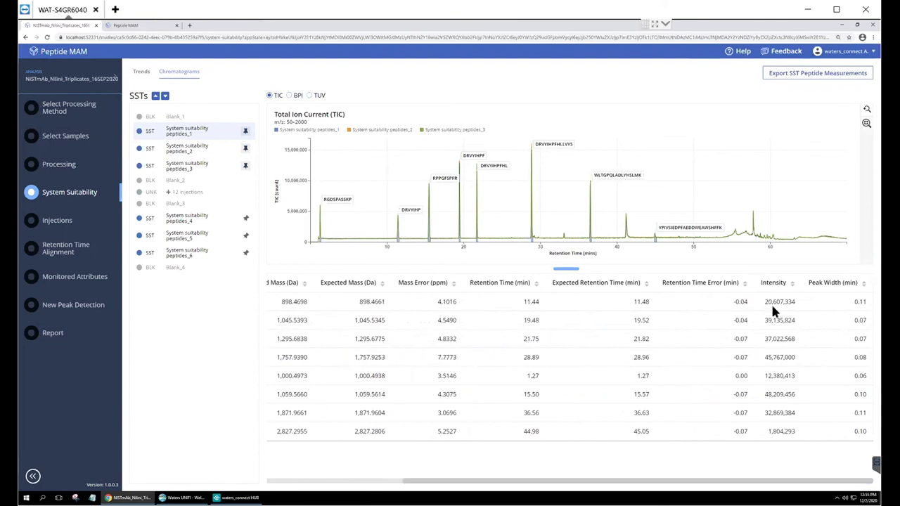
left_click_drag(611, 484, 477, 484)
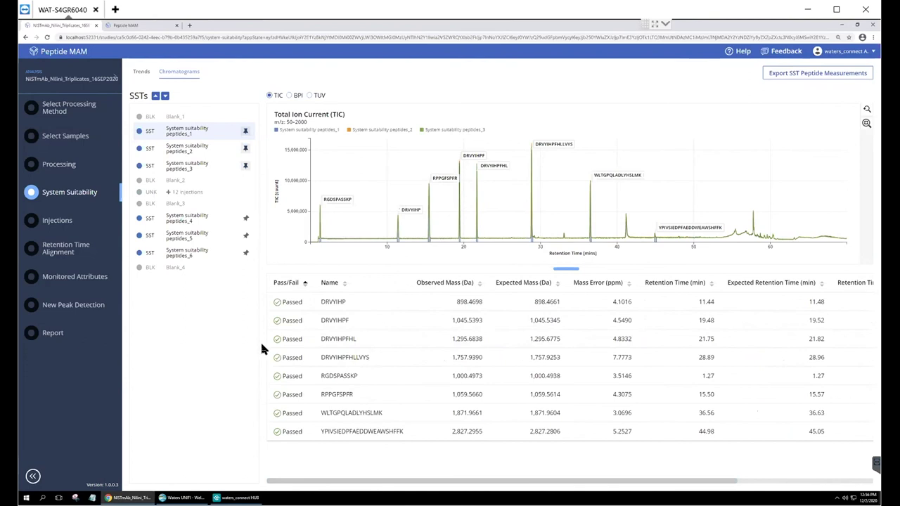
Review the individual injections' TIC chromatograms for System suitability peptides_1, System suitability peptides_2 and Unknown sample-1_2
left_click(58, 221)
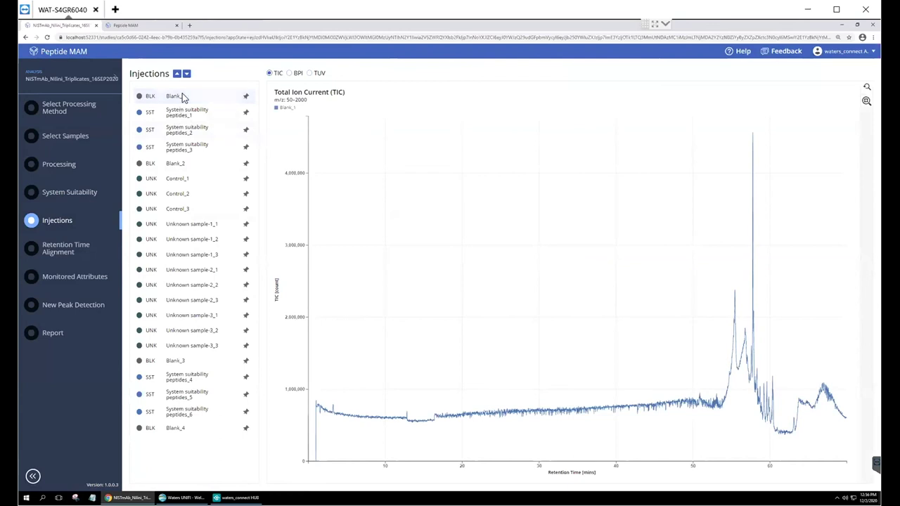
left_click(177, 115)
left_click(183, 132)
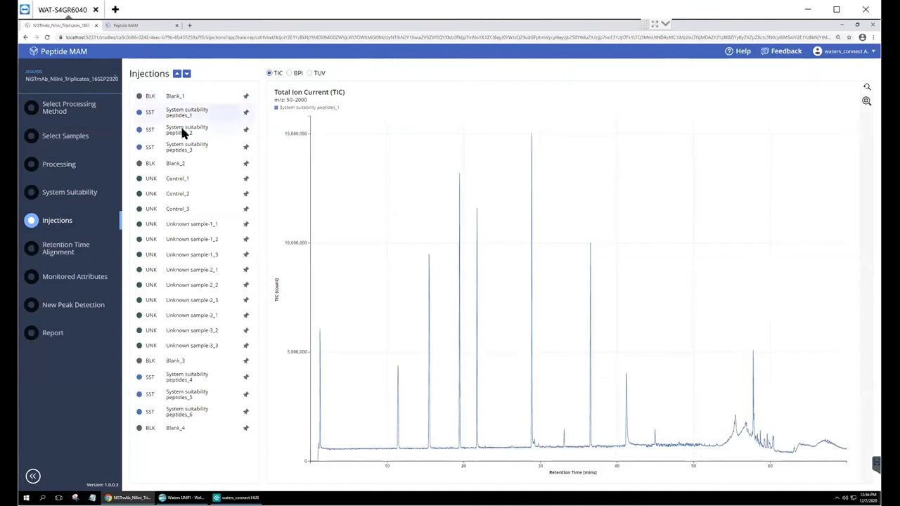
left_click(186, 239)
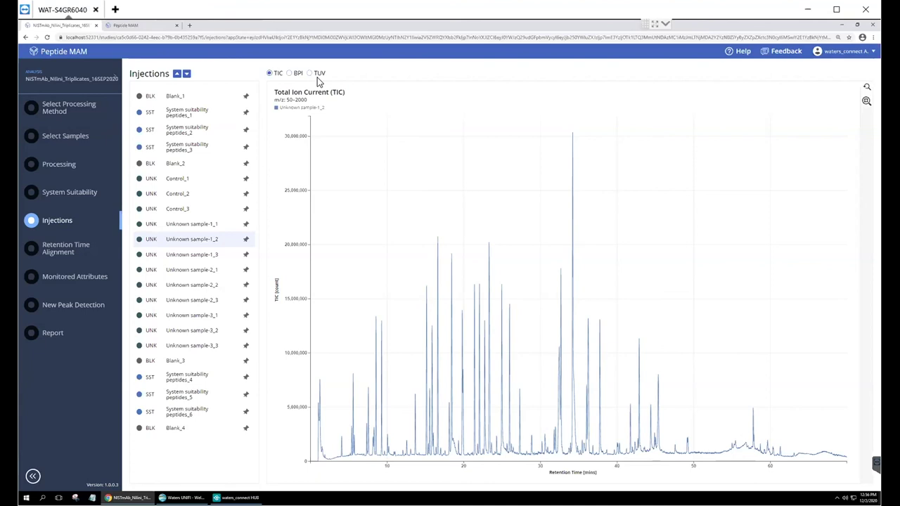
Compare the TIC chromatograms before and after retention time alignment for Unknown sample-3_1 and Unknown sample-3_3, including close up around 13.5 to 17.5 minutes
left_click(70, 248)
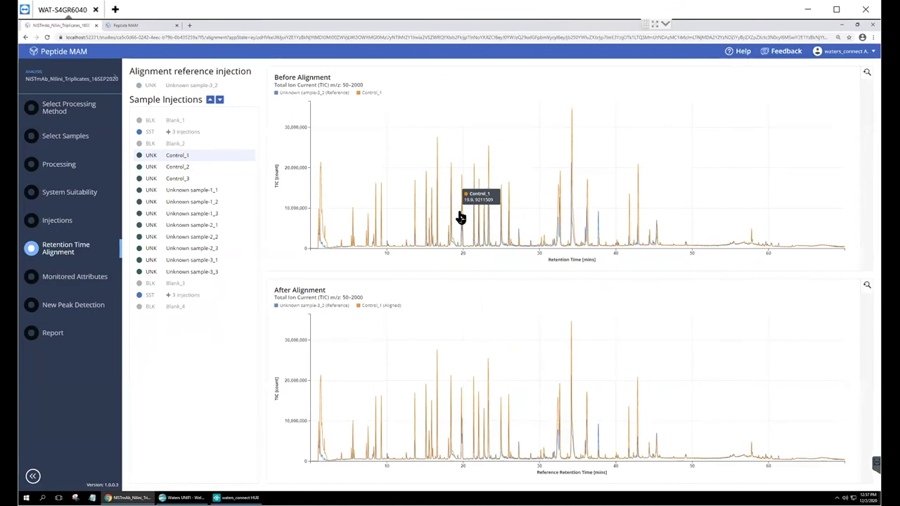
left_click(191, 262)
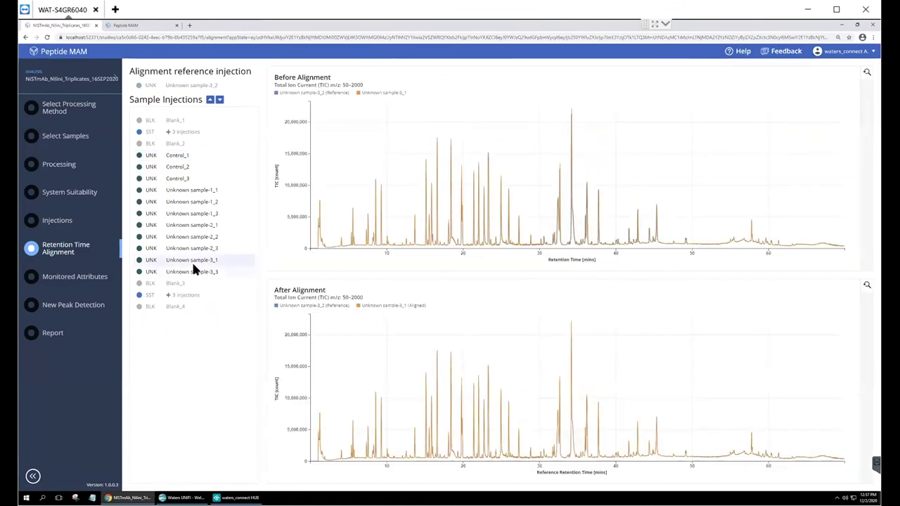
left_click_drag(411, 404, 447, 401)
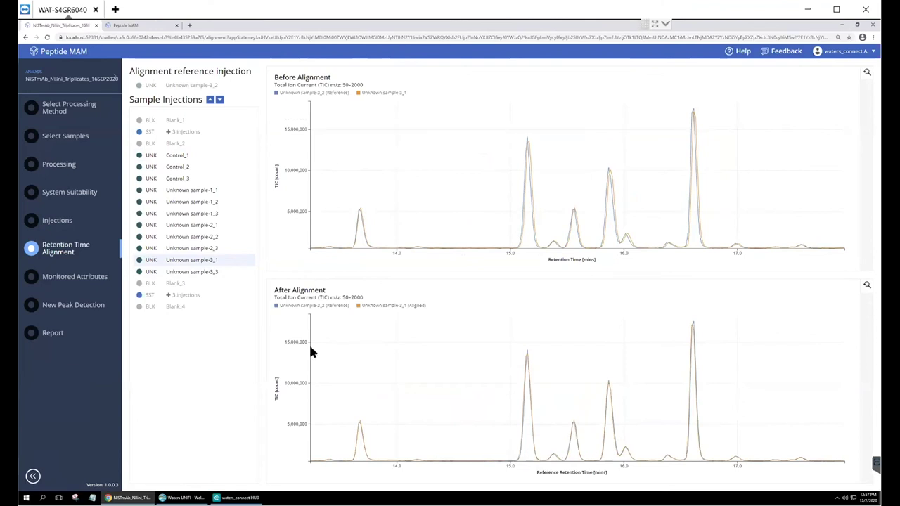
left_click(200, 273)
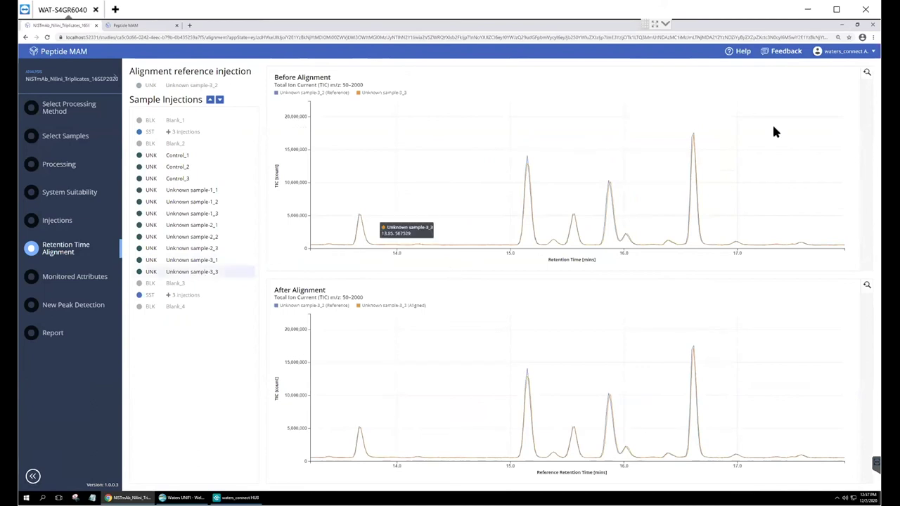
left_click(868, 74)
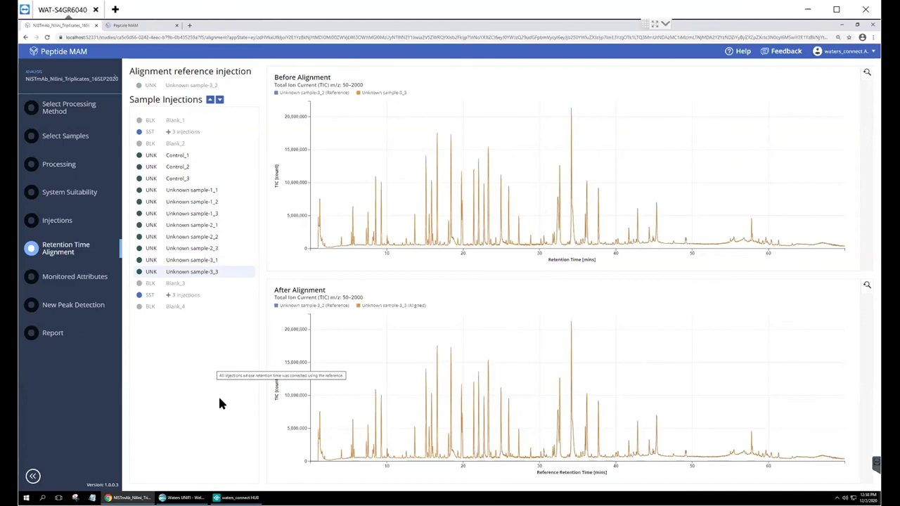
Review the monitored attributes by attribute, enlarging the chart area to see more attribute charts and then restoring the results table
left_click(97, 284)
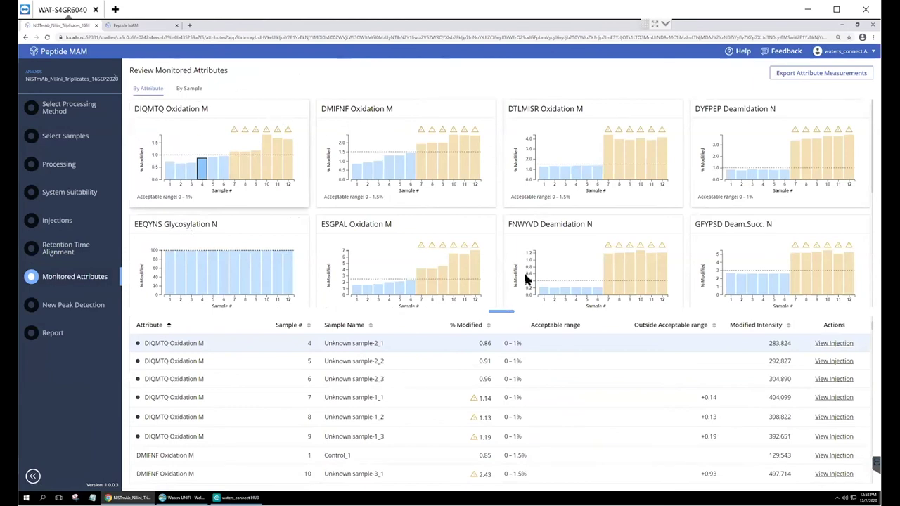
left_click_drag(508, 313, 518, 346)
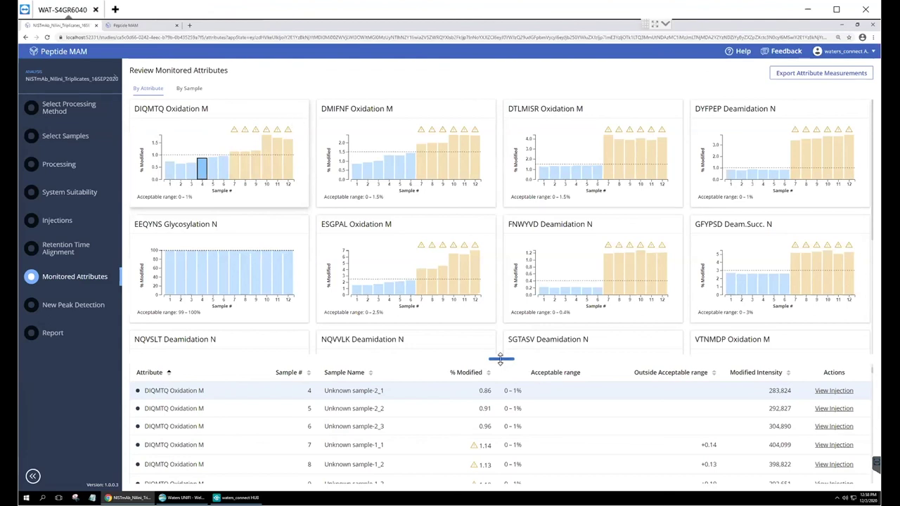
left_click_drag(504, 371, 505, 382)
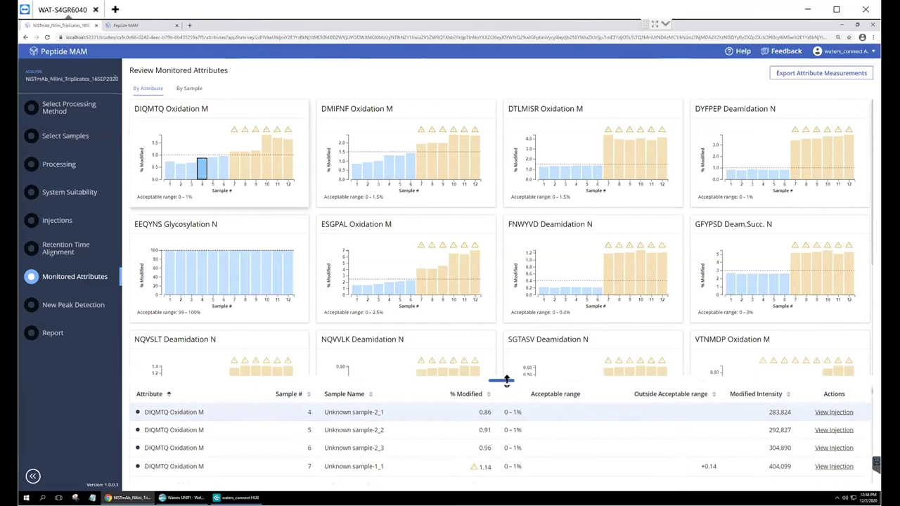
left_click_drag(507, 416, 516, 473)
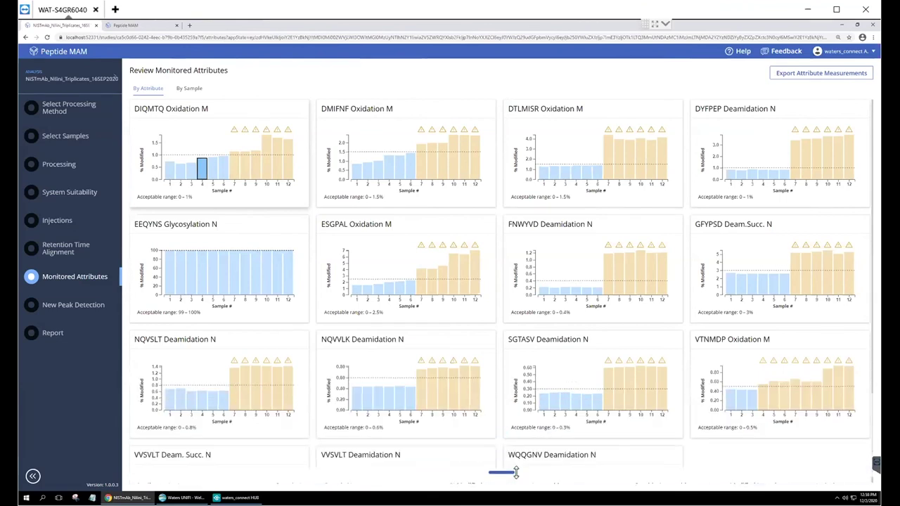
left_click_drag(516, 473, 502, 297)
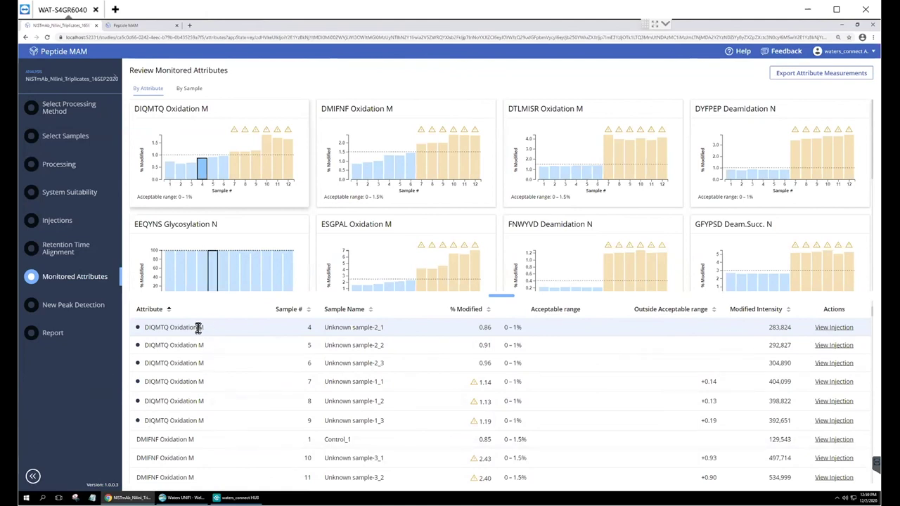
Inspect the DIQMTQ Oxidation M injection of Unknown sample-2_1, with its mass spectrum focused on the 636.9724 (3+) peak, and return to the overview
left_click(818, 328)
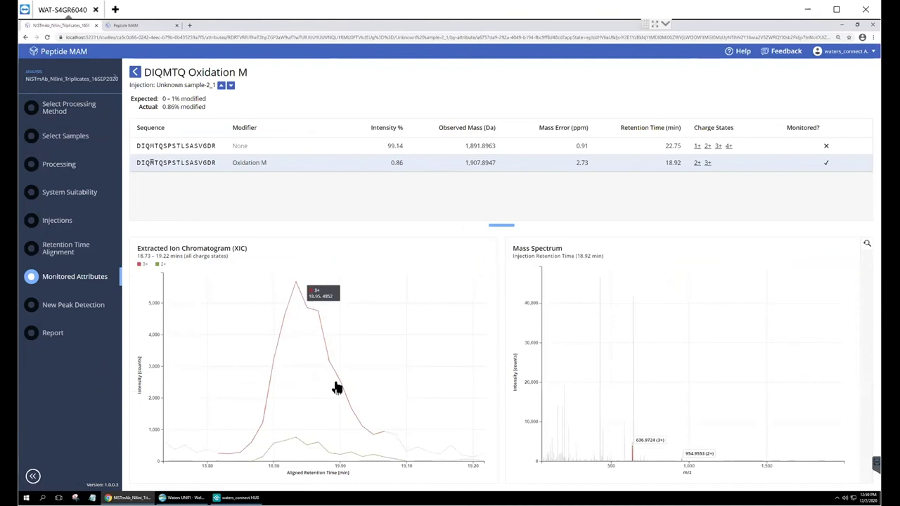
left_click_drag(613, 456, 708, 450)
left_click_drag(571, 433, 658, 432)
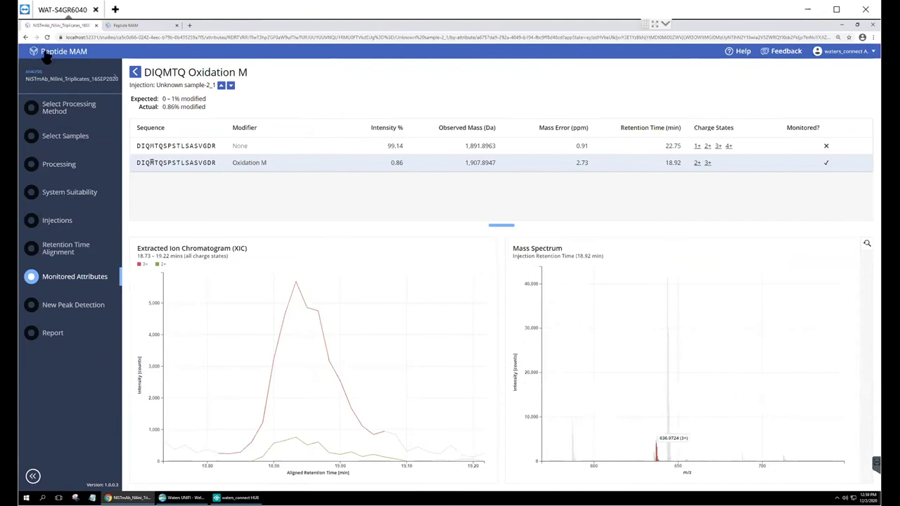
left_click(136, 73)
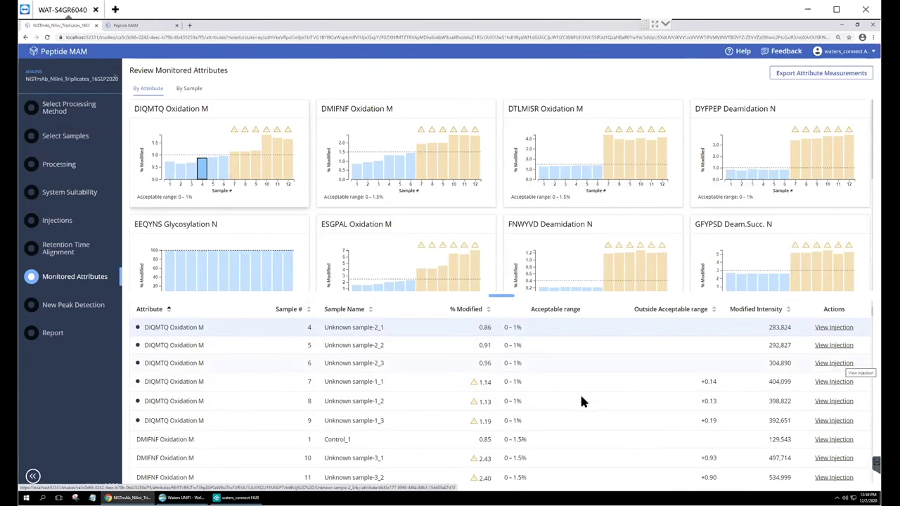
Examine the out-of-range attributes in the monitored attribute charts grouped by sample, and return to the grouping by attribute
left_click_drag(501, 299, 502, 367)
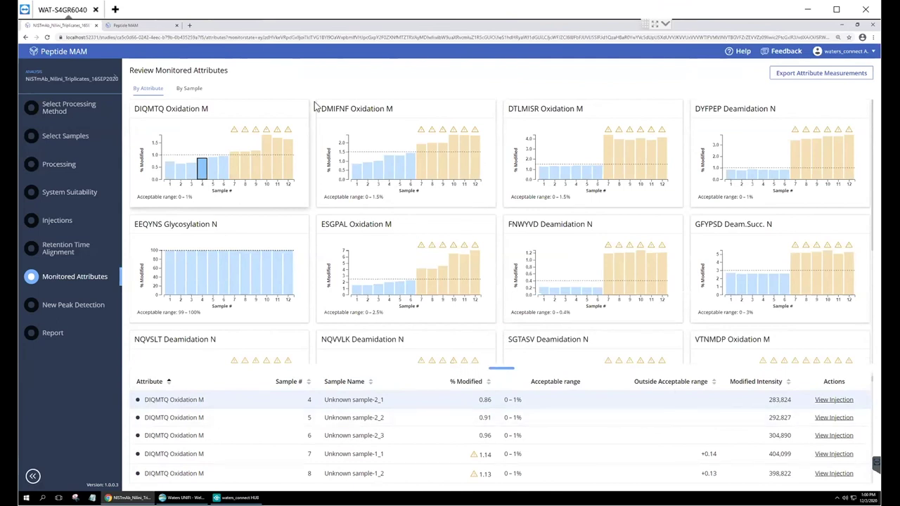
left_click(197, 91)
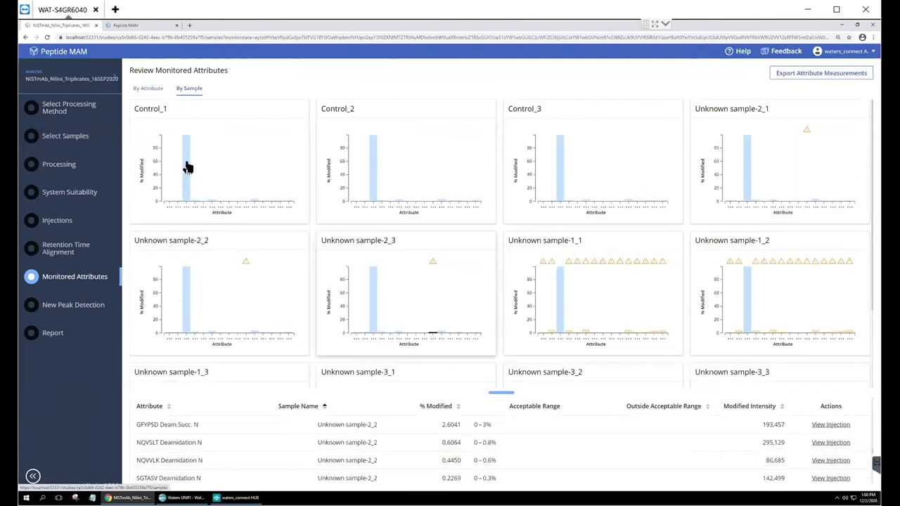
scroll(167, 105, "down", 2)
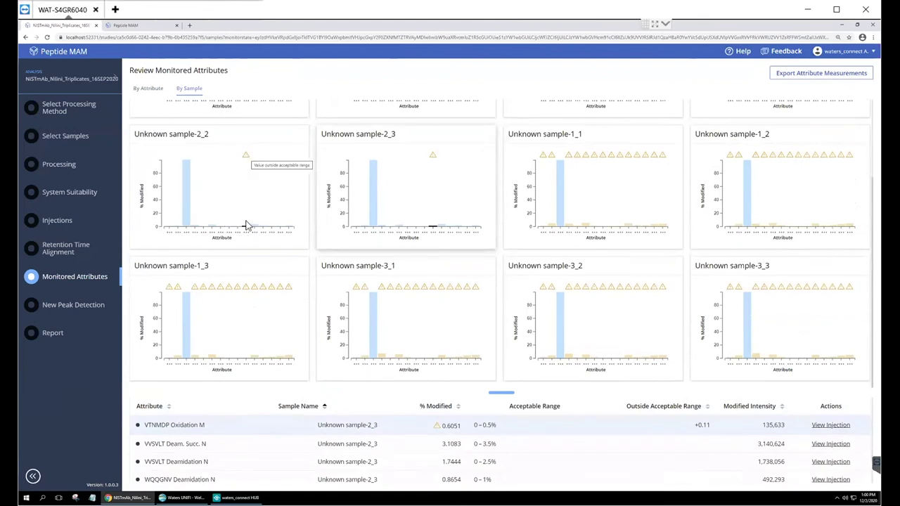
mouse_move(246, 225)
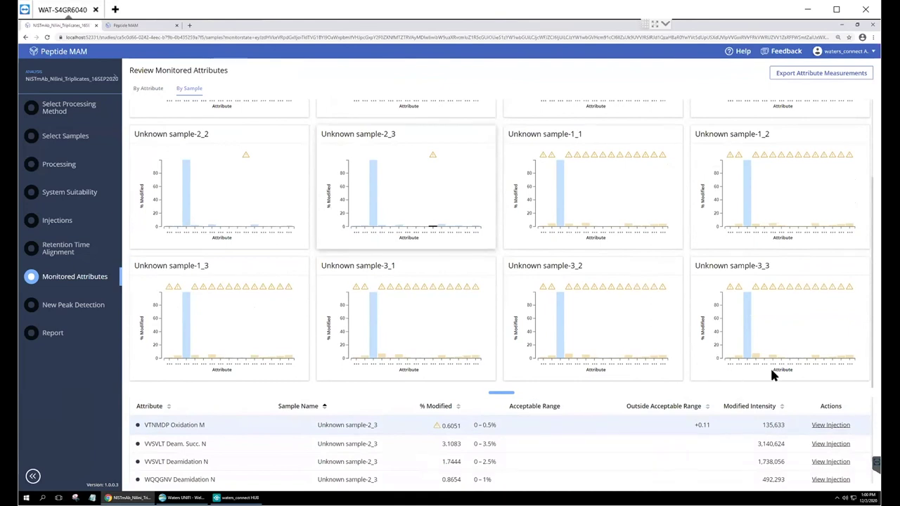
left_click(140, 93)
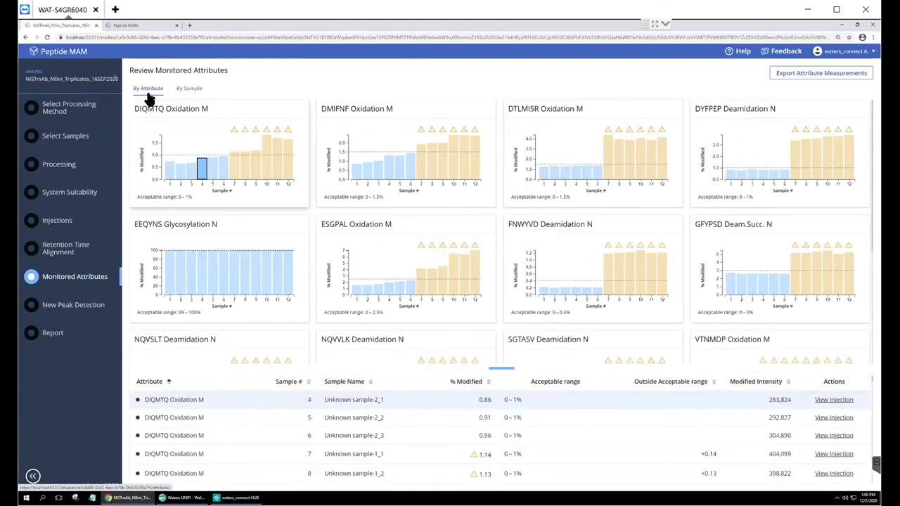
Review the new peak detection results and detection criteria, and inspect peak 1736 of Unknown sample-2_3 without changing its review status
left_click(90, 312)
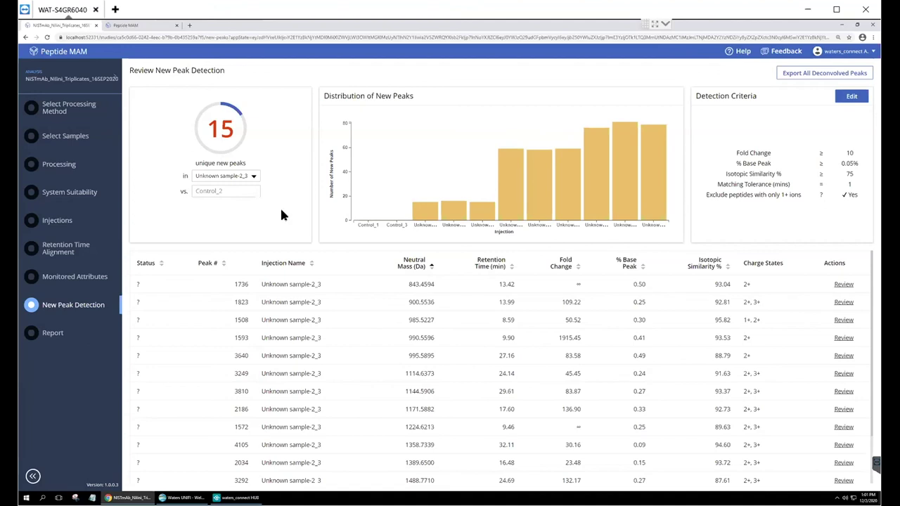
left_click(850, 97)
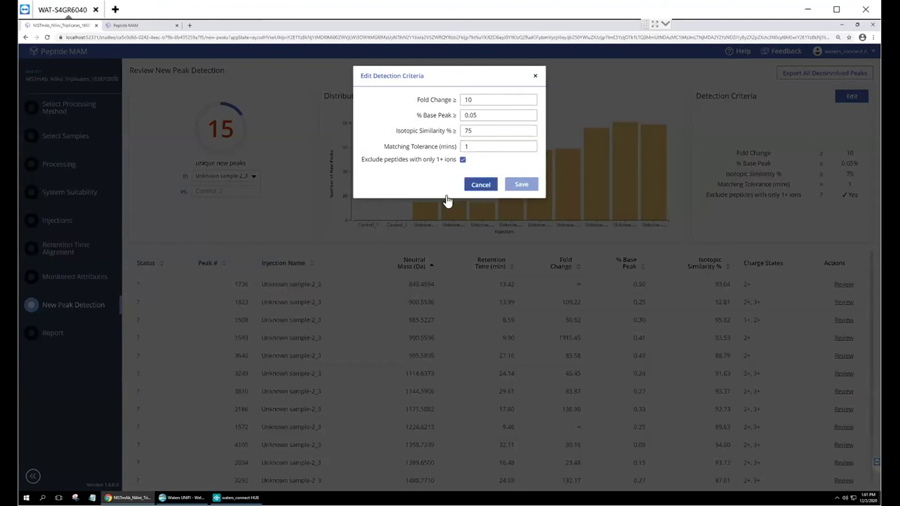
left_click(534, 78)
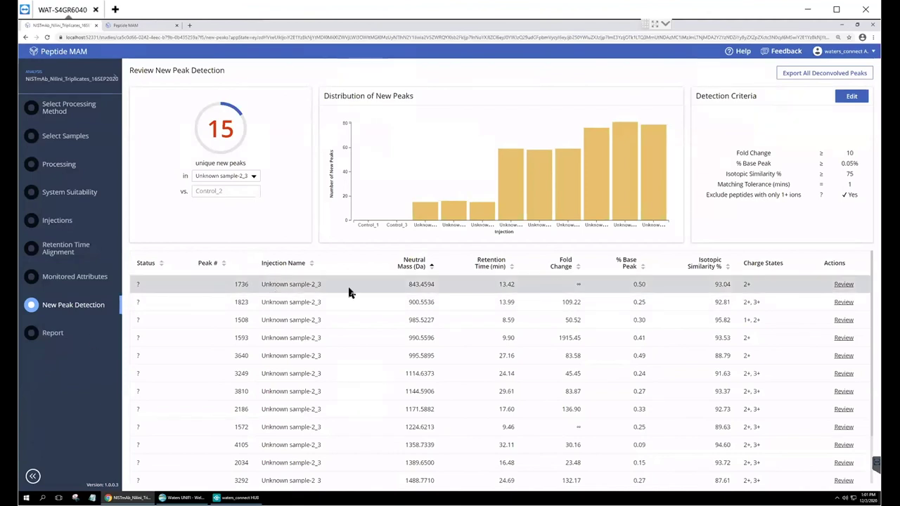
left_click(836, 287)
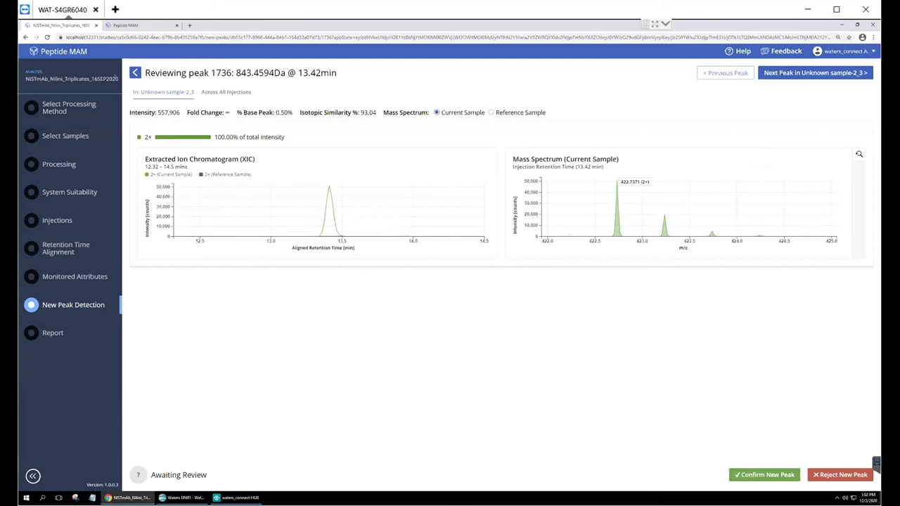
left_click(136, 74)
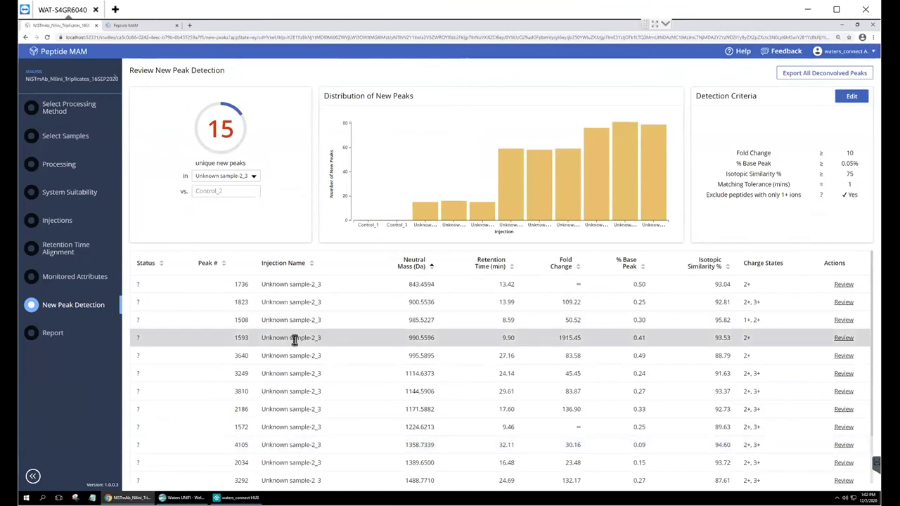
Generate a report that includes only the Monitored Attributes section
left_click(65, 344)
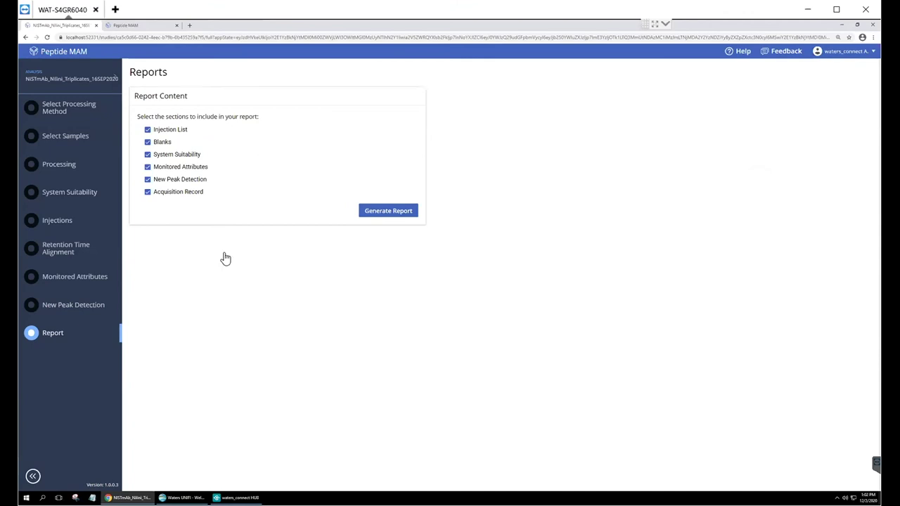
left_click(148, 130)
left_click(147, 143)
left_click(147, 155)
left_click(147, 180)
left_click(147, 192)
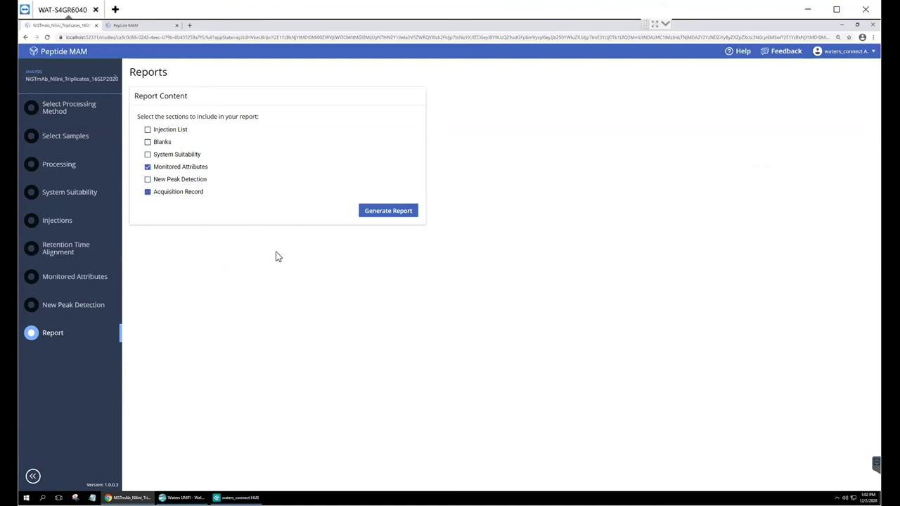
left_click(387, 214)
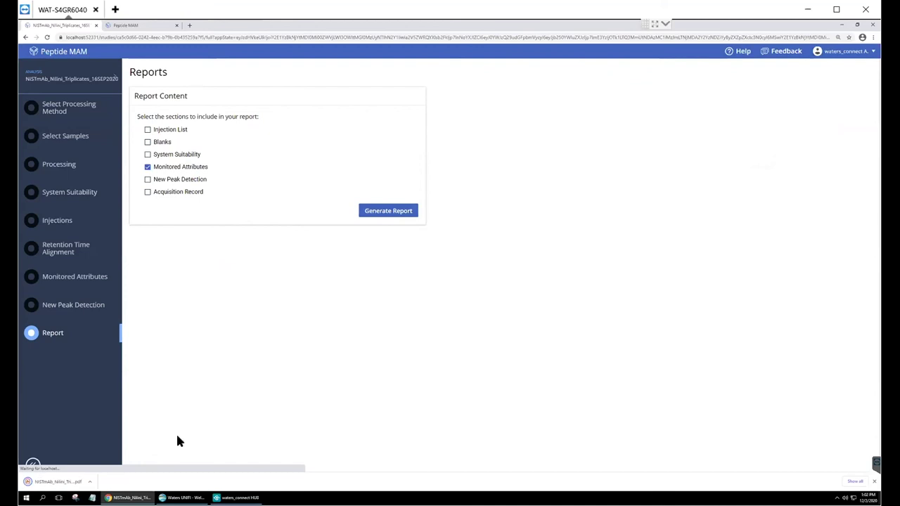
Open the generated PDF report, review its monitored attribute definitions and acceptable ranges, and return to the analysis's report page
left_click(43, 483)
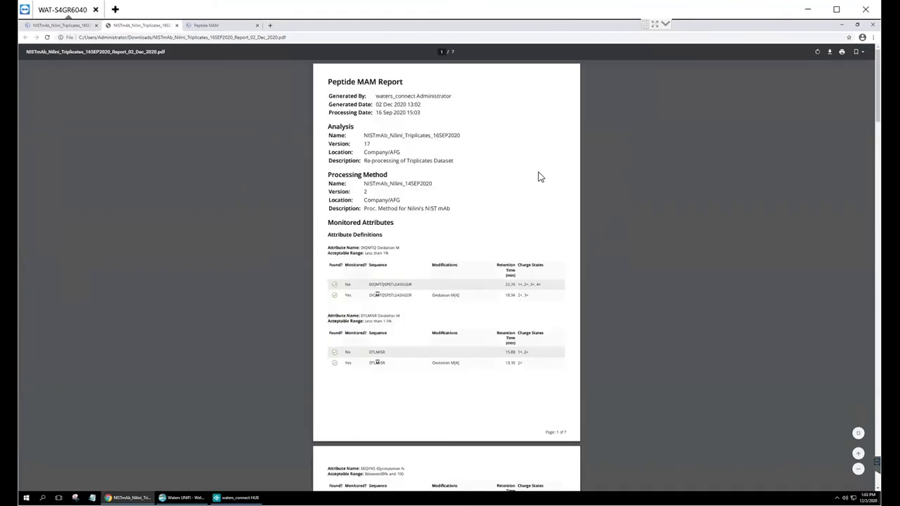
scroll(540, 177, "down", 1)
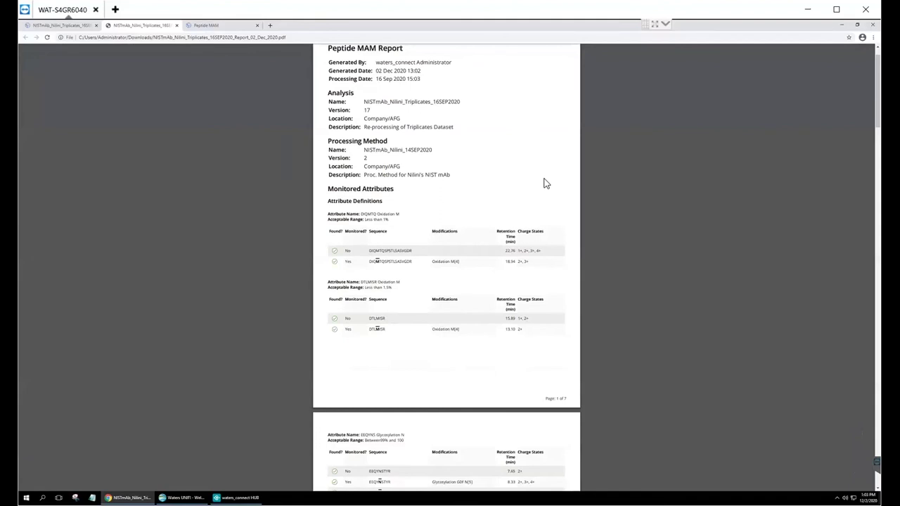
scroll(545, 183, "down", 1)
scroll(546, 183, "down", 1)
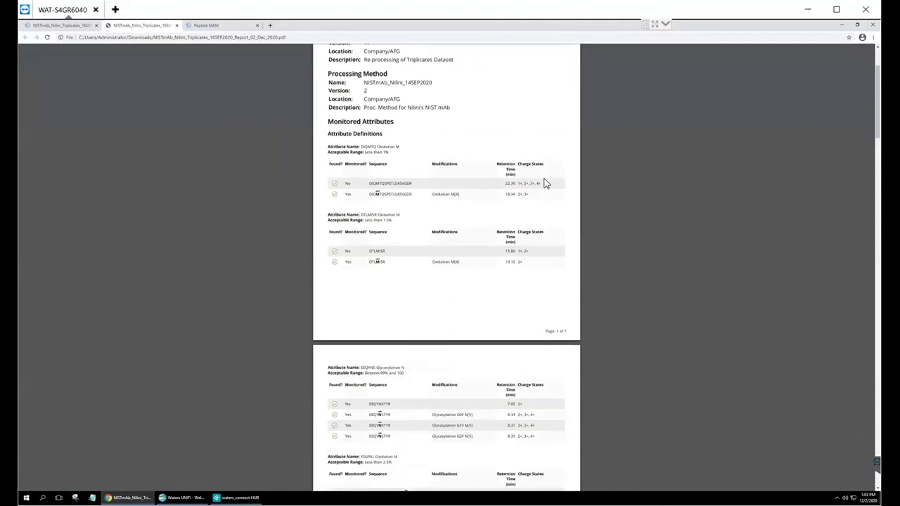
scroll(546, 184, "down", 1)
scroll(546, 184, "down", 7)
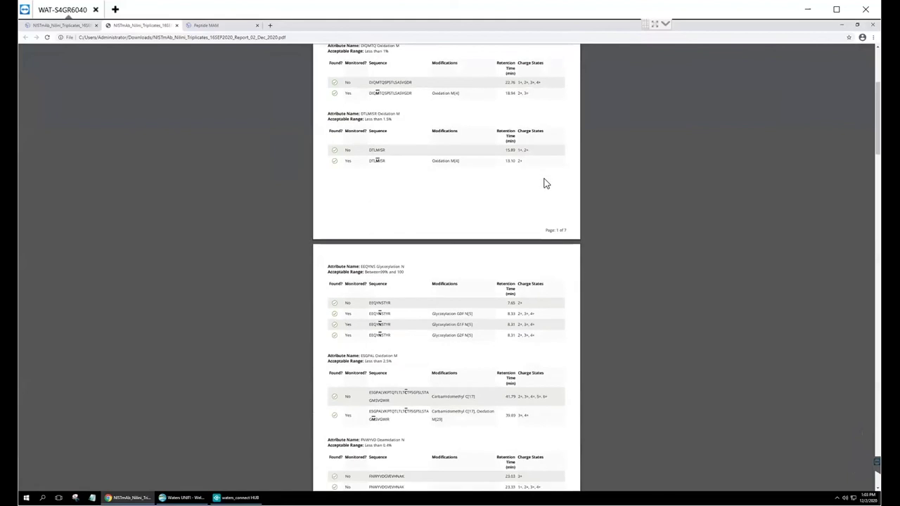
scroll(546, 184, "down", 10)
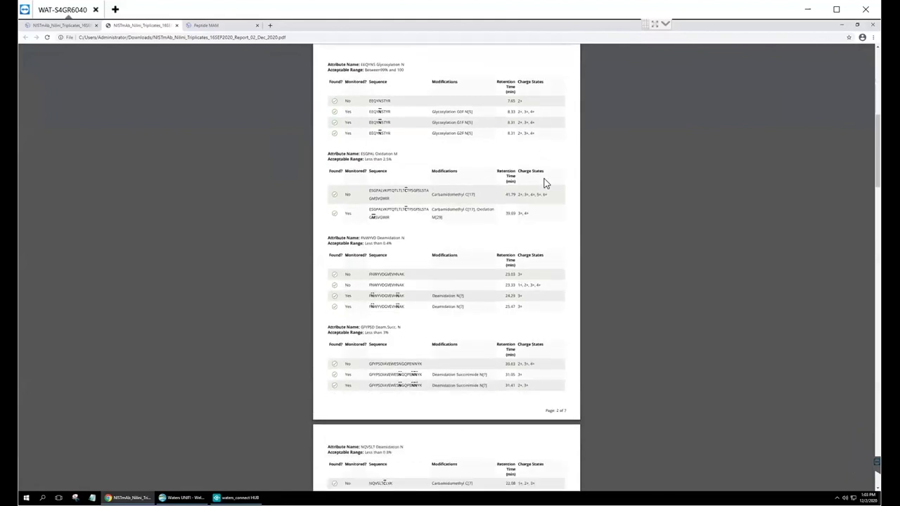
scroll(546, 184, "down", 14)
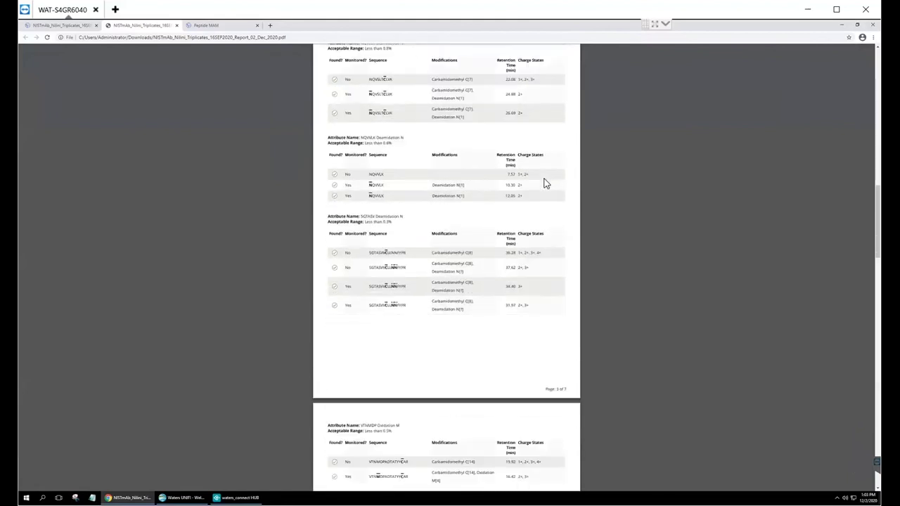
scroll(545, 184, "down", 5)
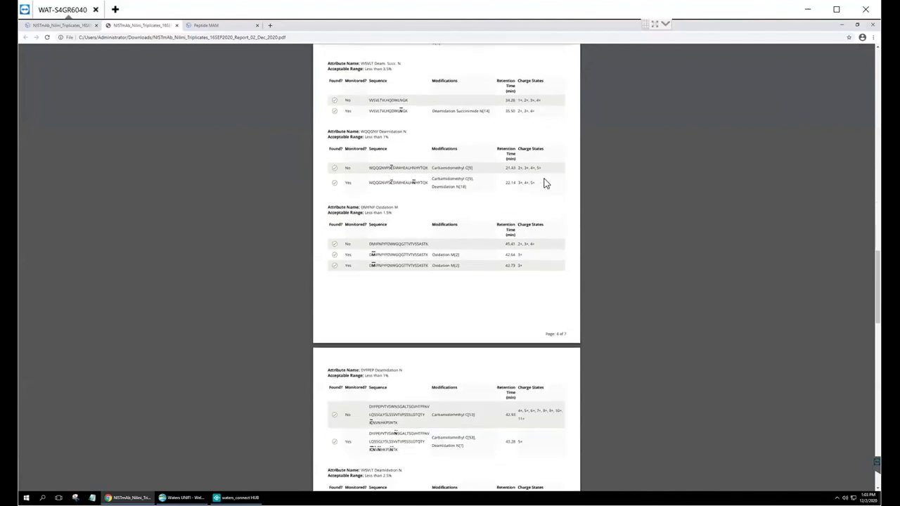
scroll(546, 184, "up", 20)
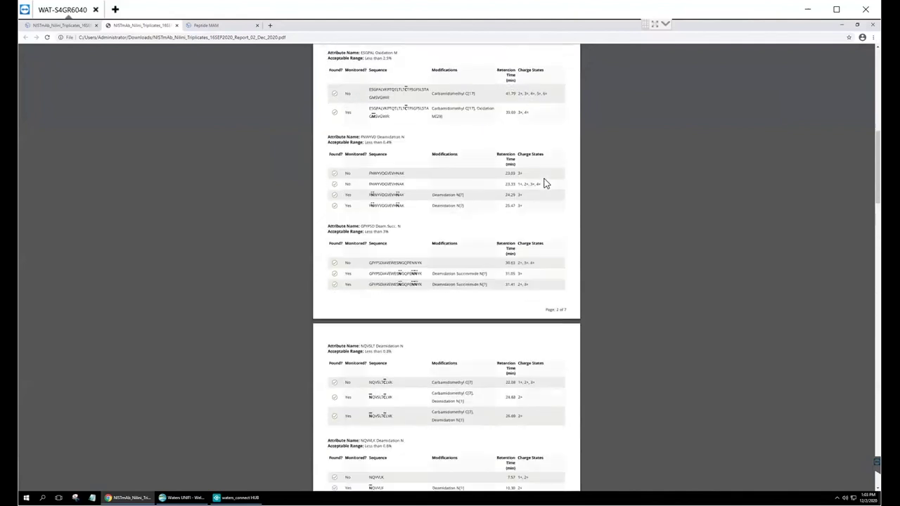
scroll(546, 184, "up", 6)
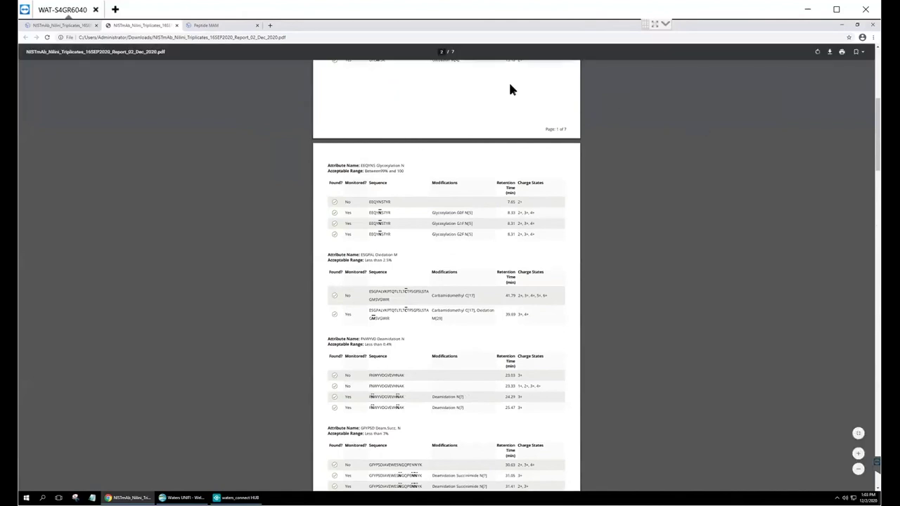
left_click(82, 27)
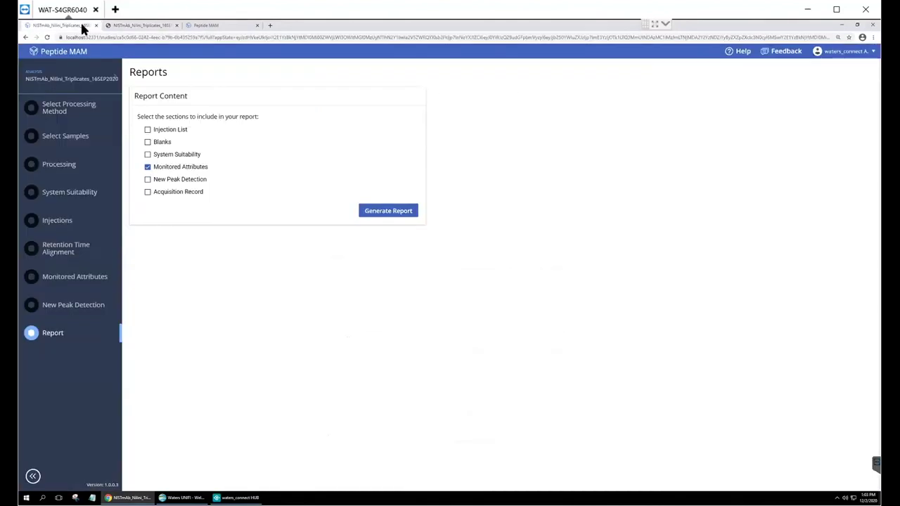